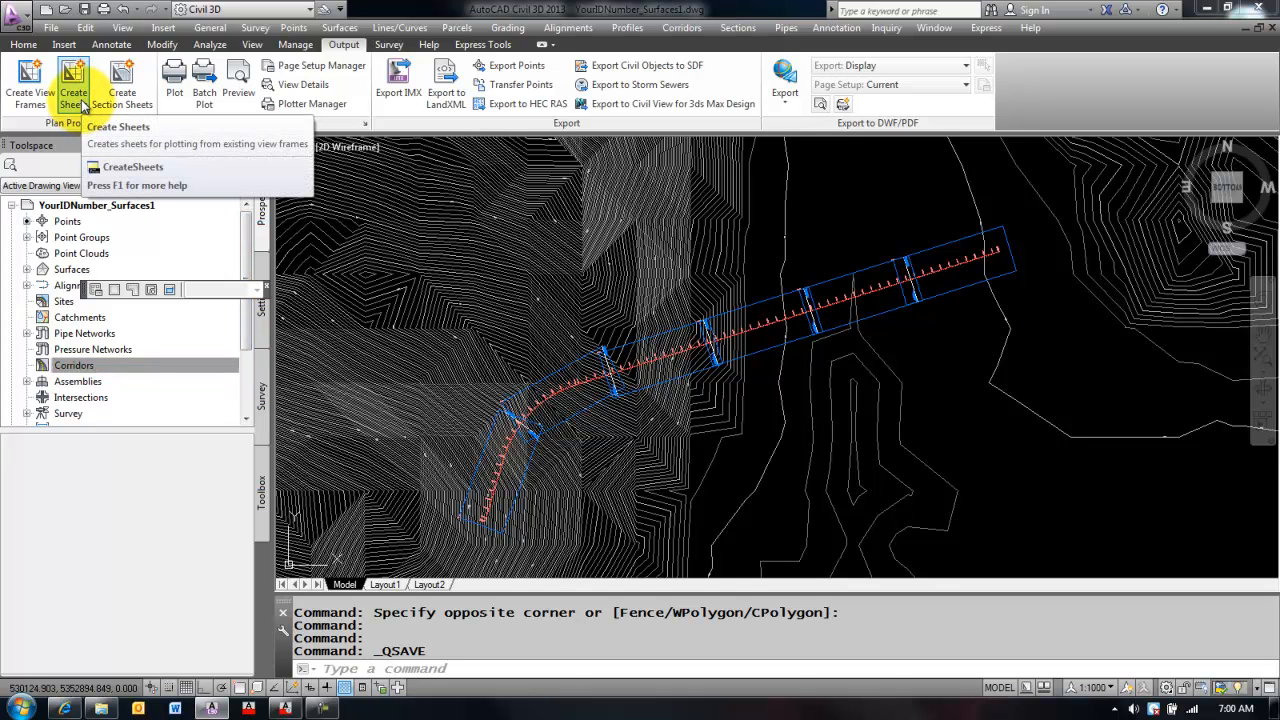
left_click(83, 104)
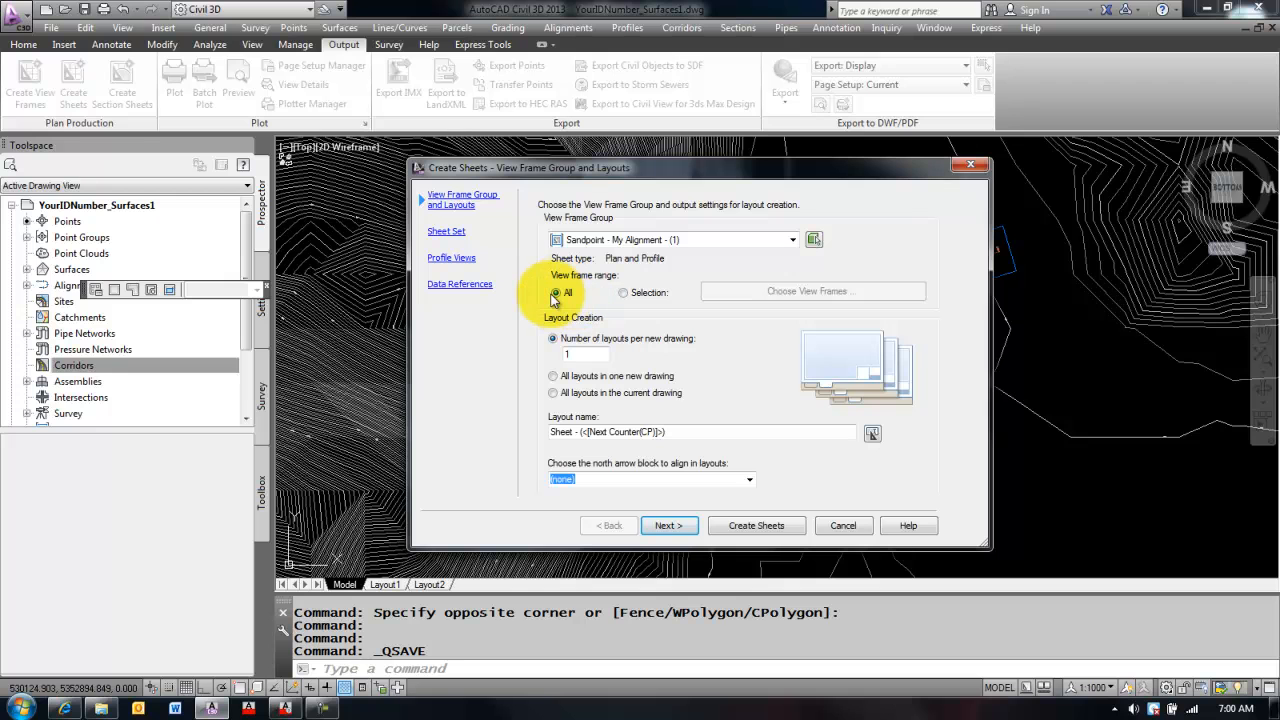
left_click(620, 241)
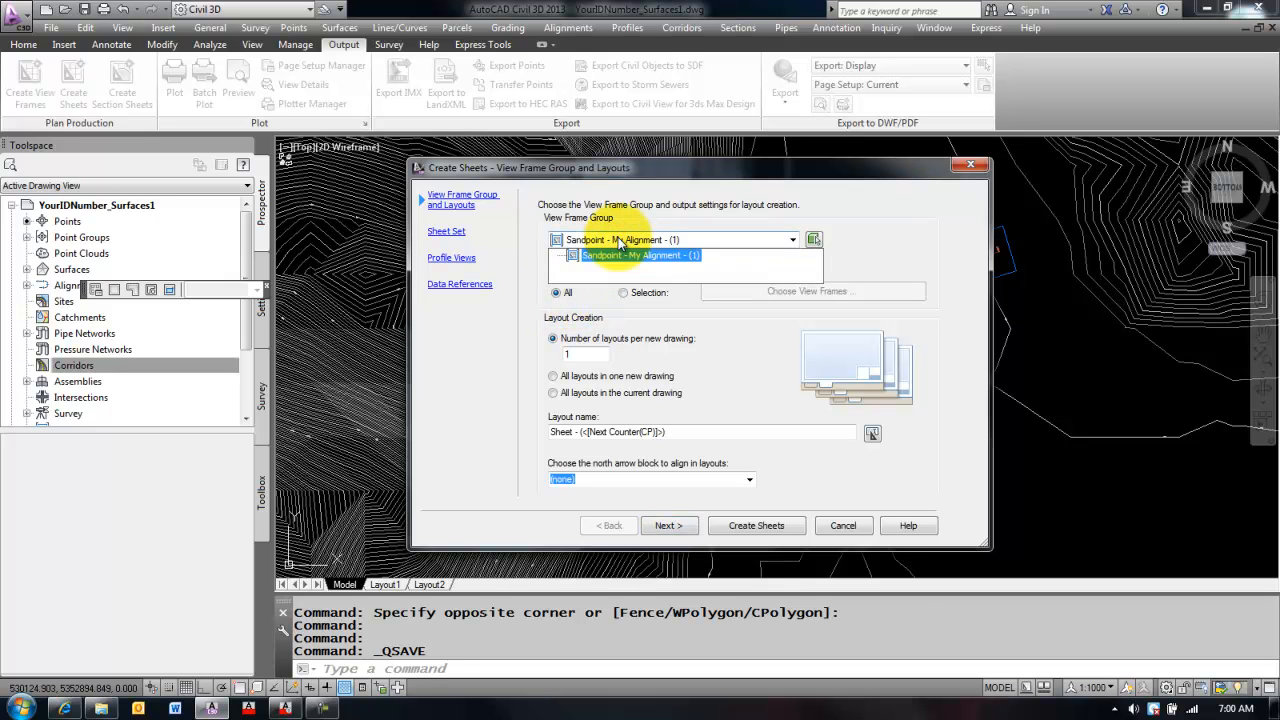
left_click(622, 254)
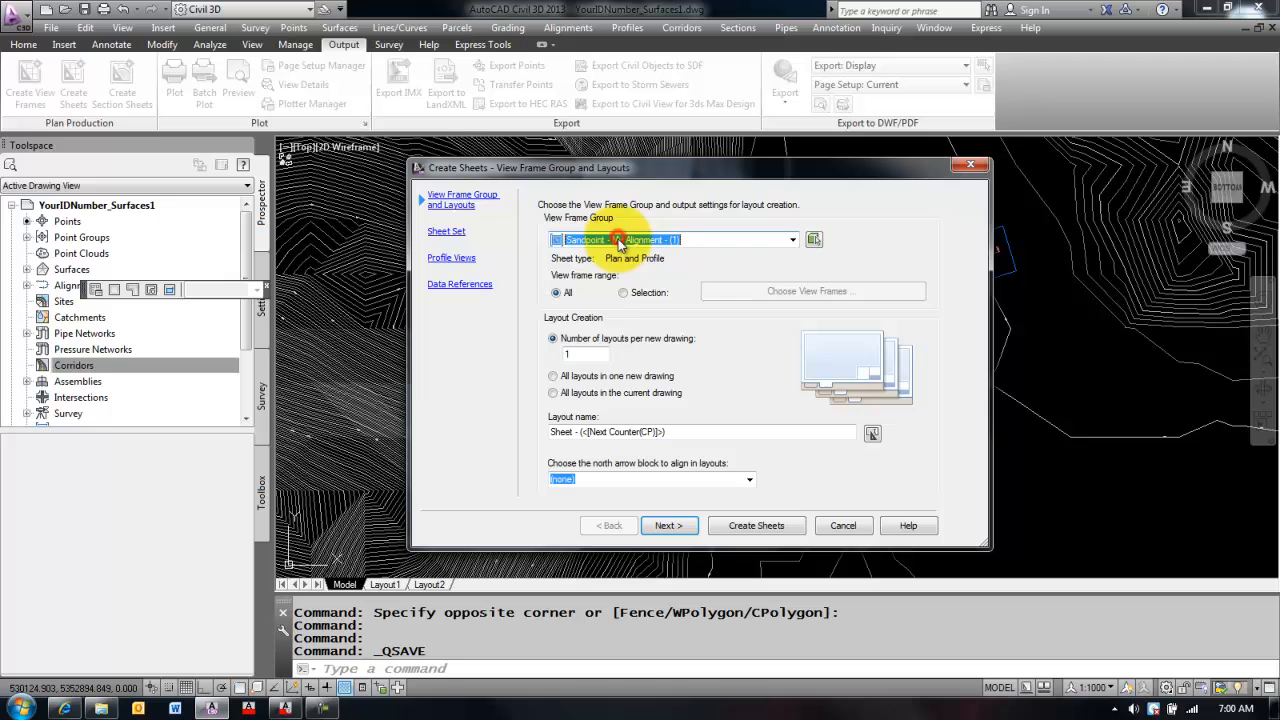
left_click(843, 530)
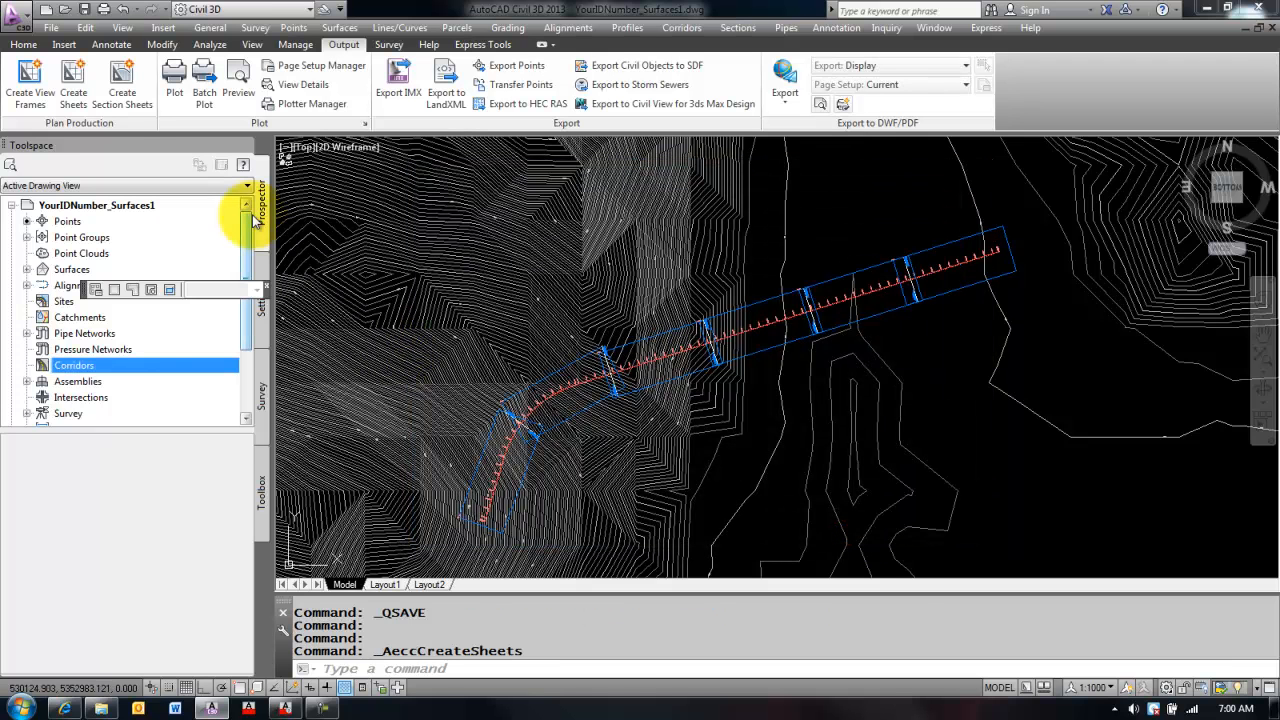
Examine the drawing's view frame groups and the commands available for the Sandpoint - My Alignment - (1) group.
scroll(90, 392, "down", 1)
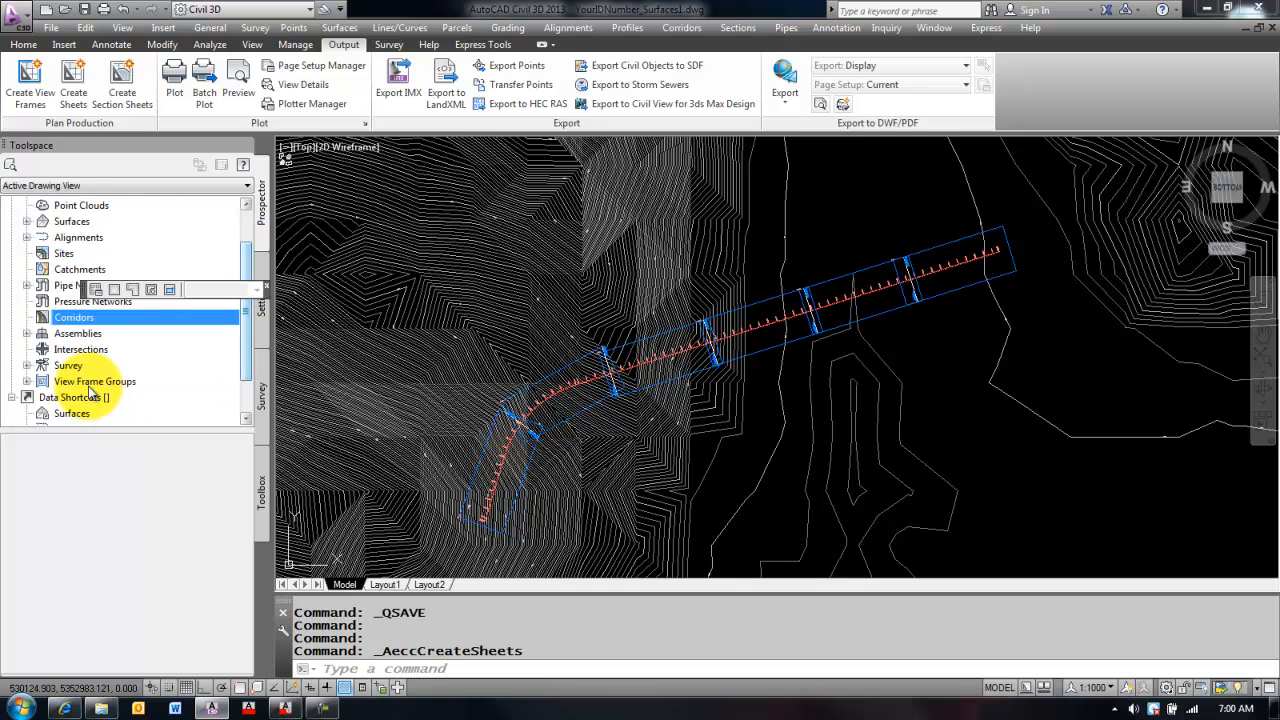
scroll(90, 392, "down", 1)
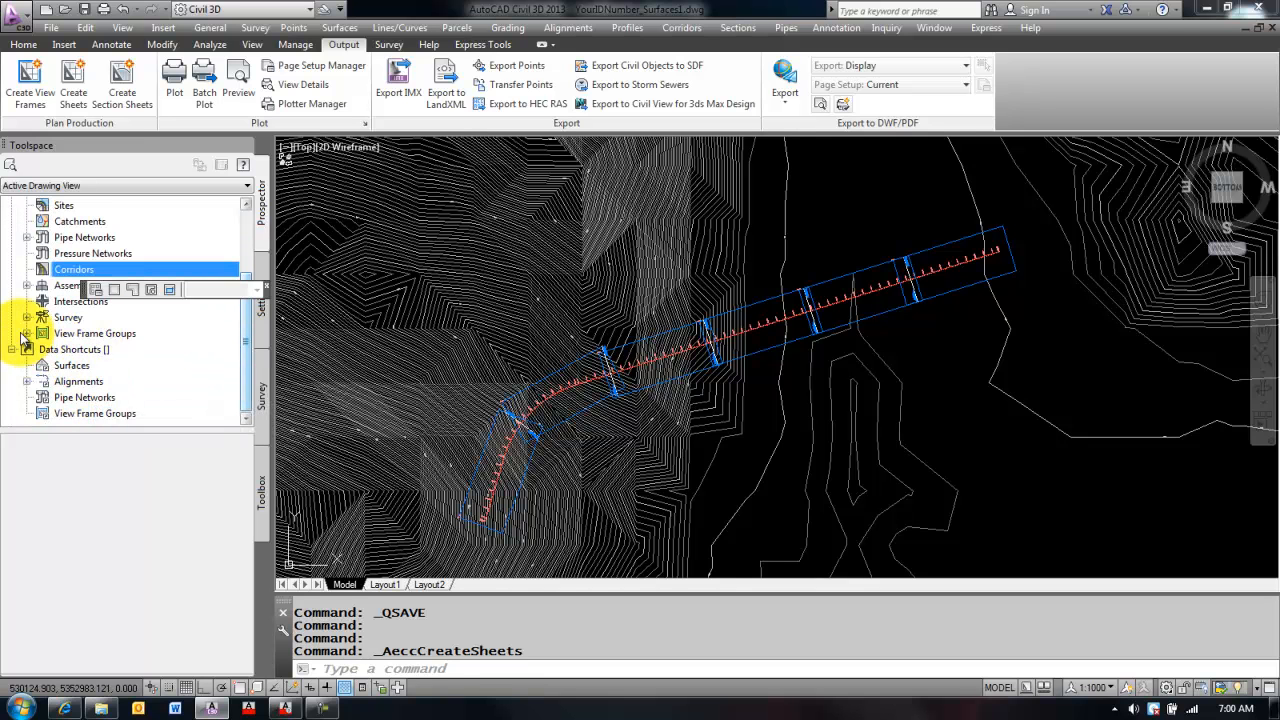
left_click(22, 333)
left_click(80, 333)
left_click(92, 349)
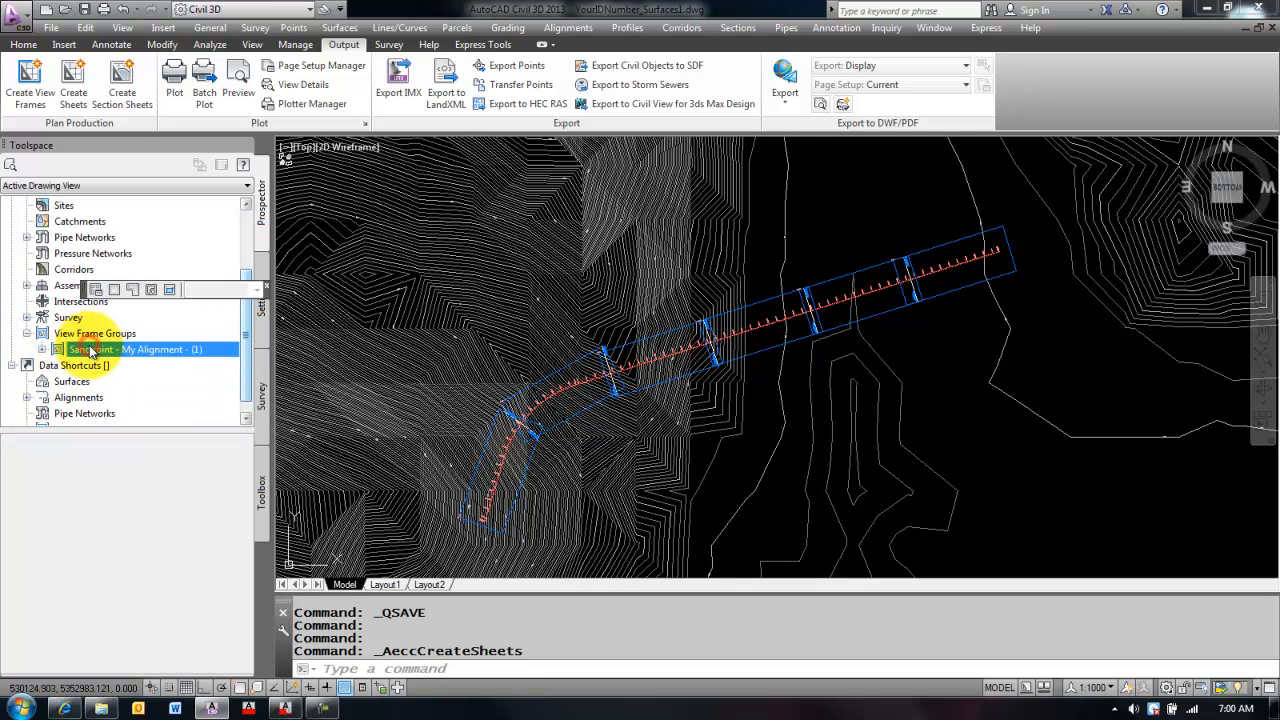
right_click(96, 353)
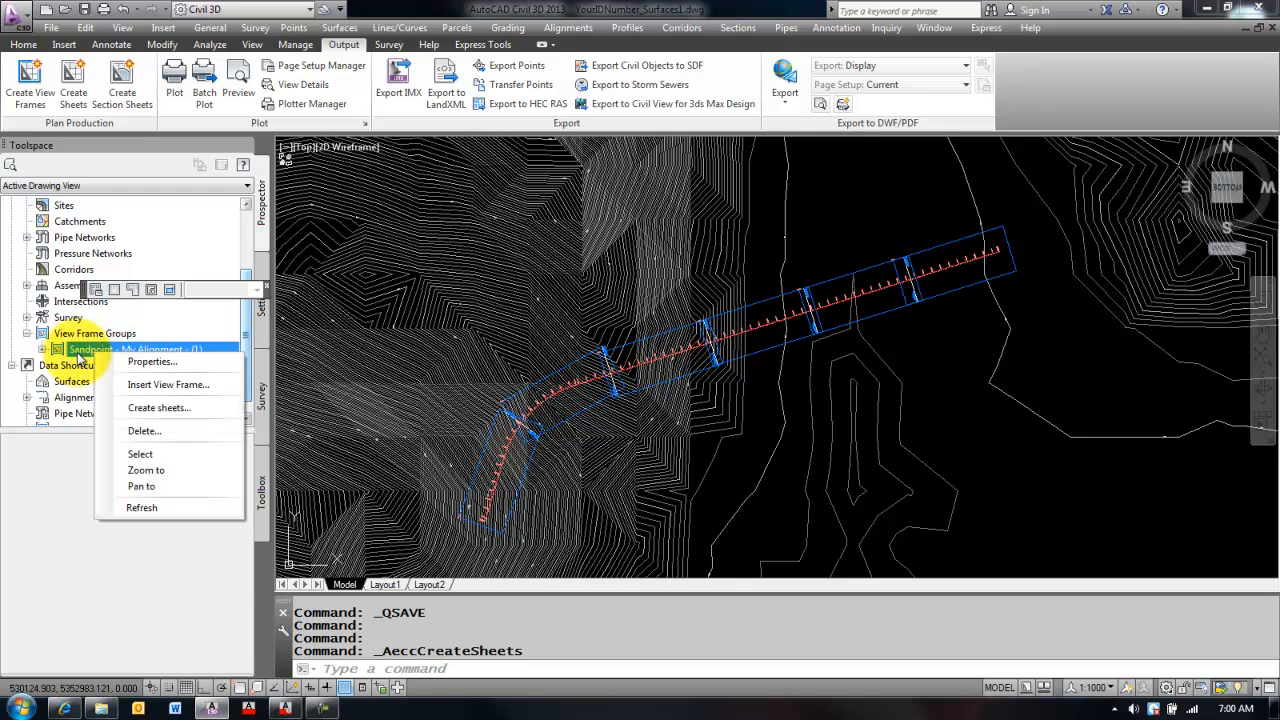
left_click(75, 336)
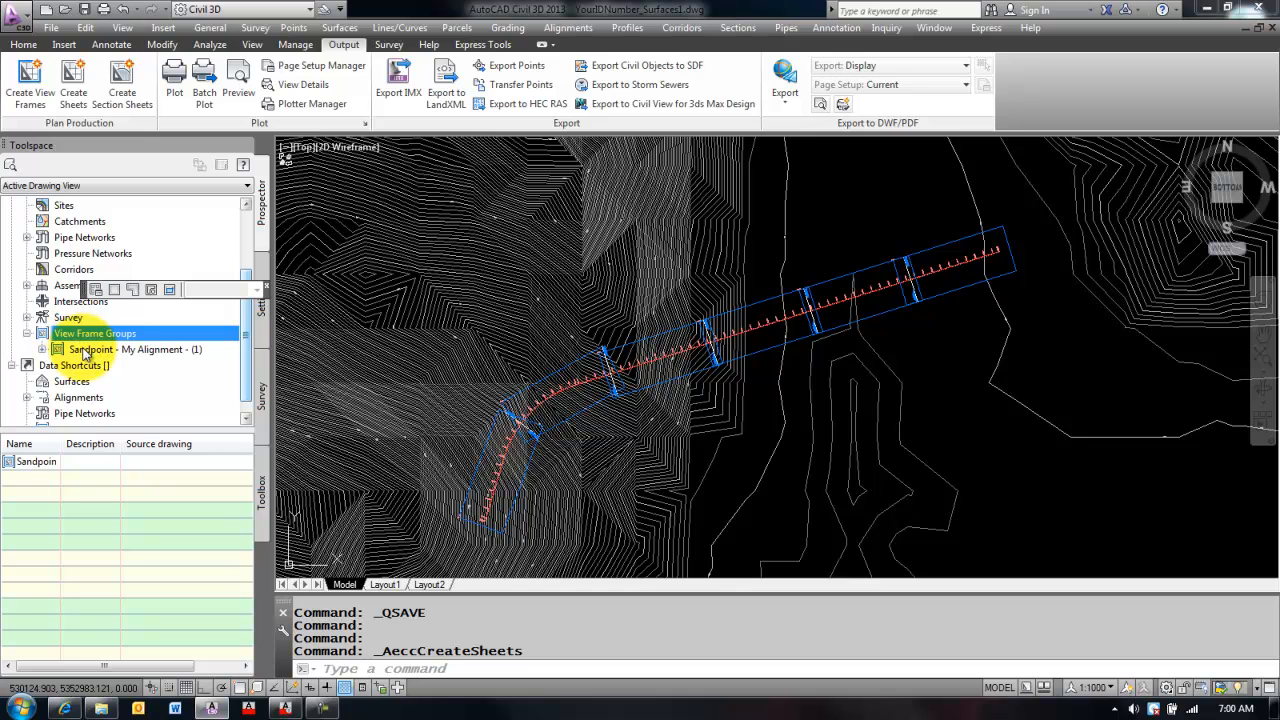
Start Create Sheets for all view frames and choose to create all layouts in the current drawing.
left_click(74, 95)
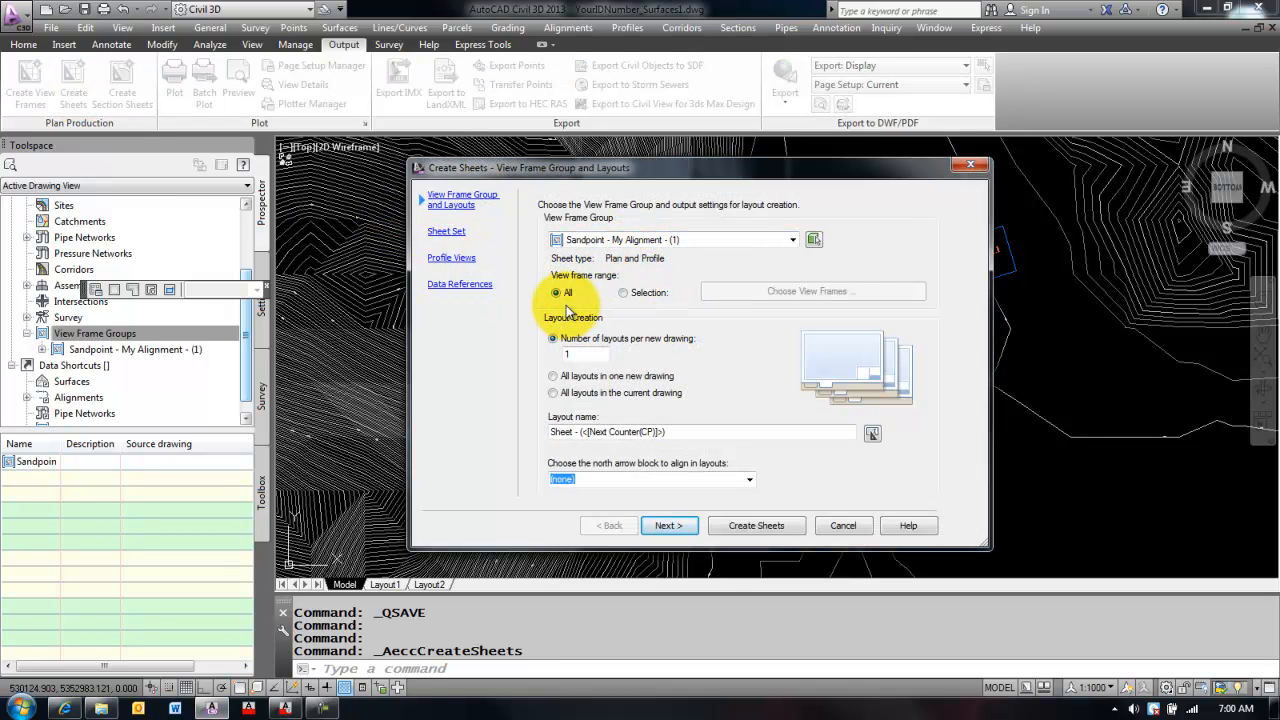
left_click(560, 293)
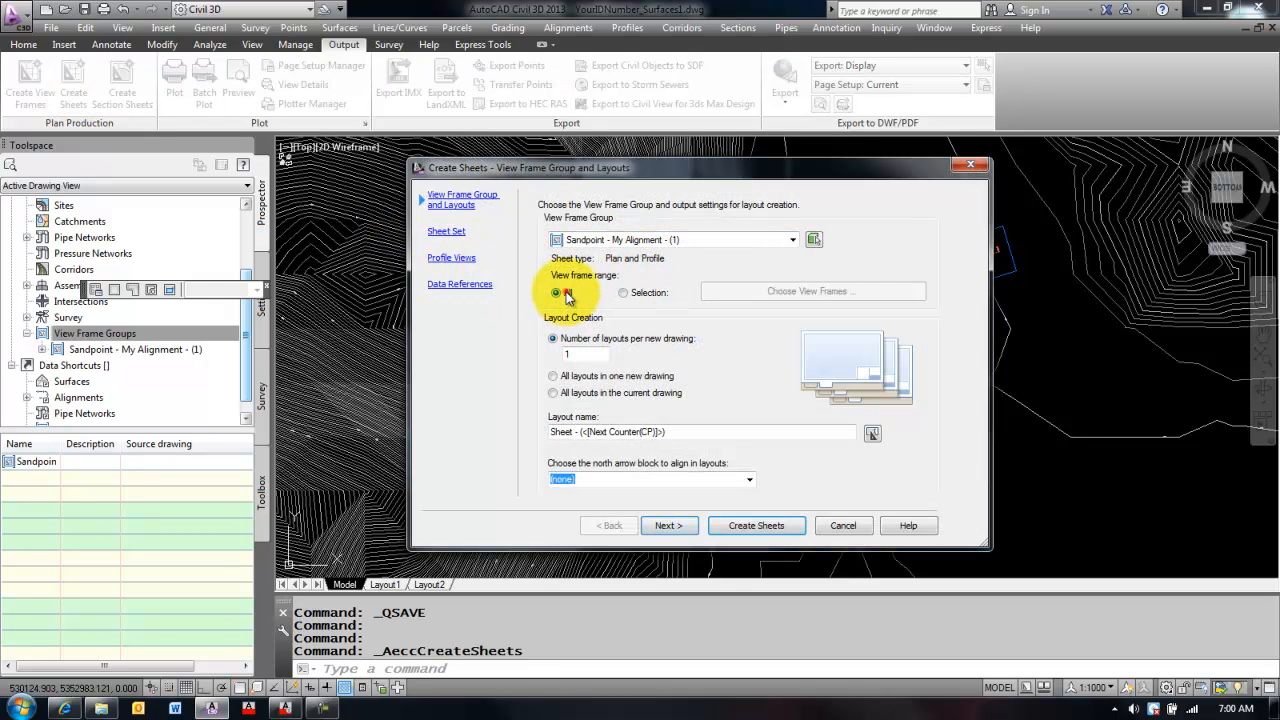
left_click(627, 340)
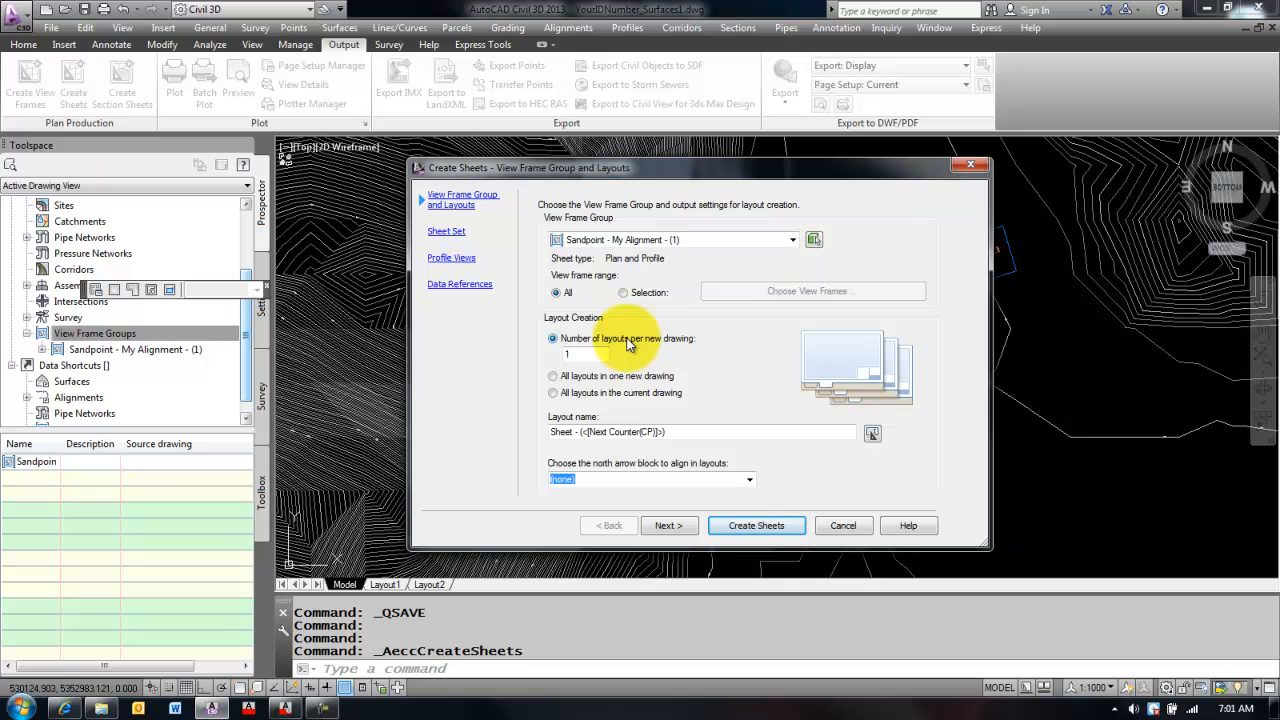
left_click(617, 394)
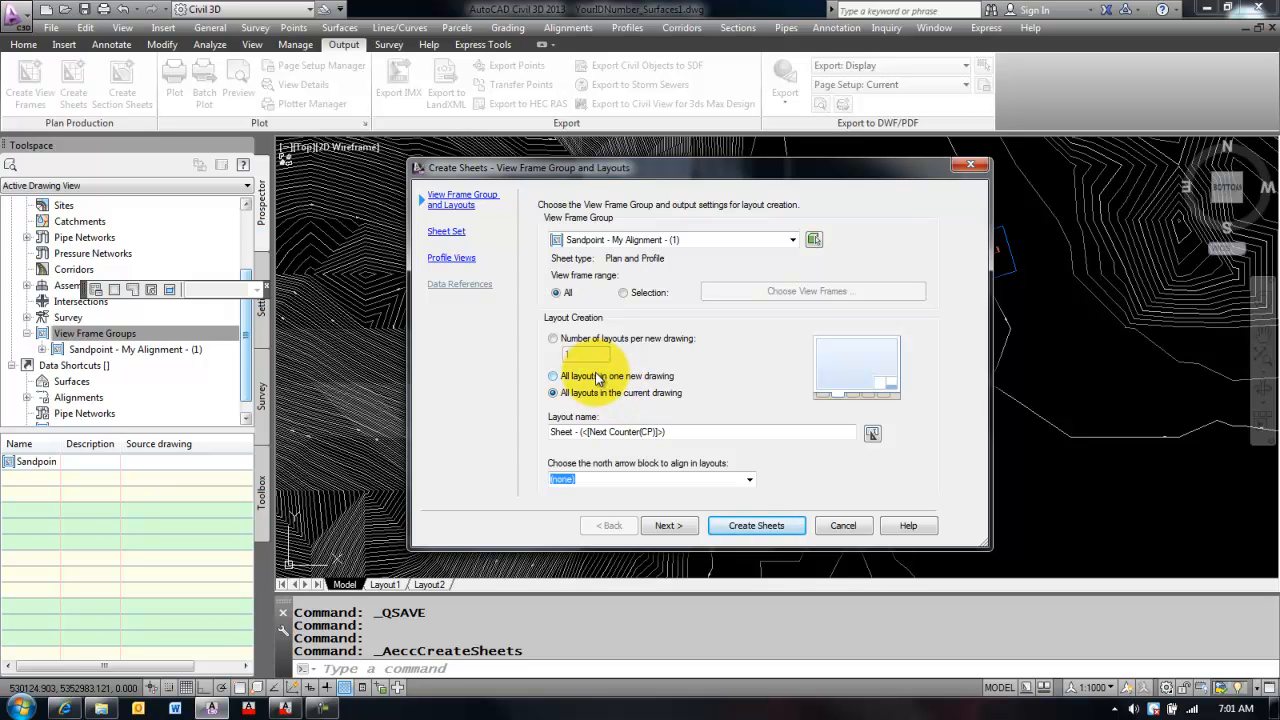
left_click(597, 377)
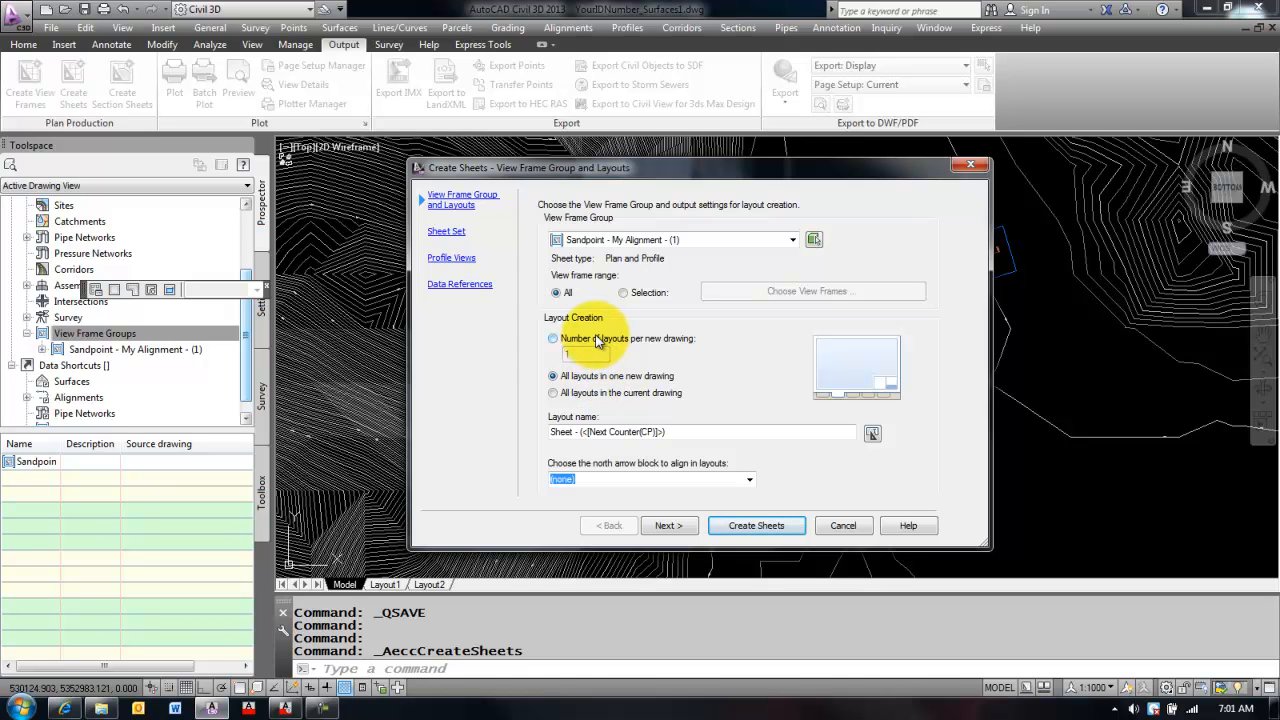
left_click(597, 341)
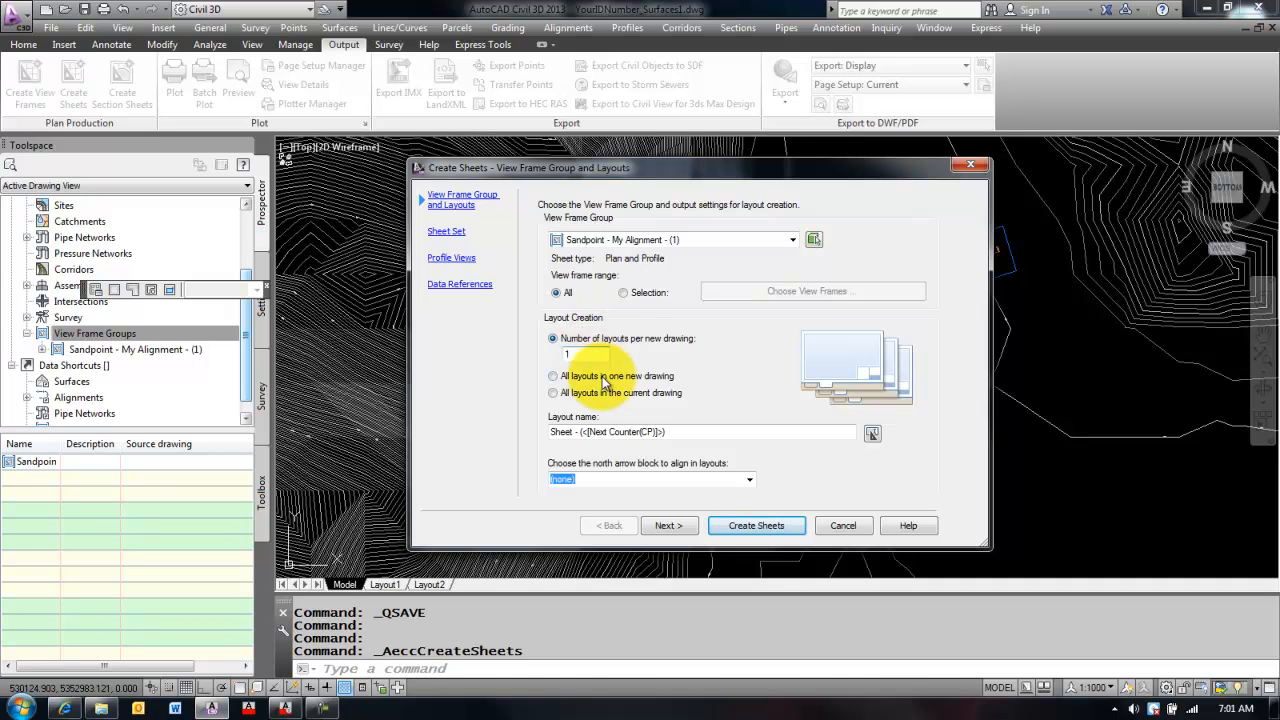
left_click(605, 377)
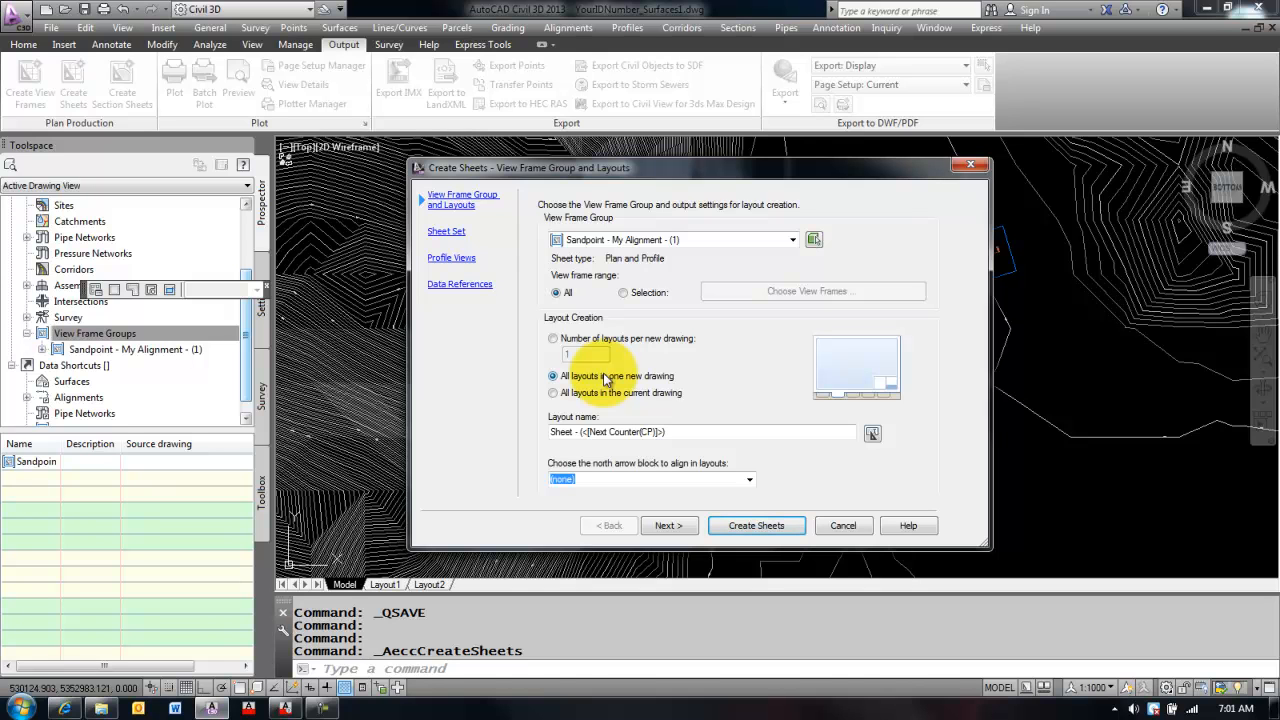
left_click(605, 393)
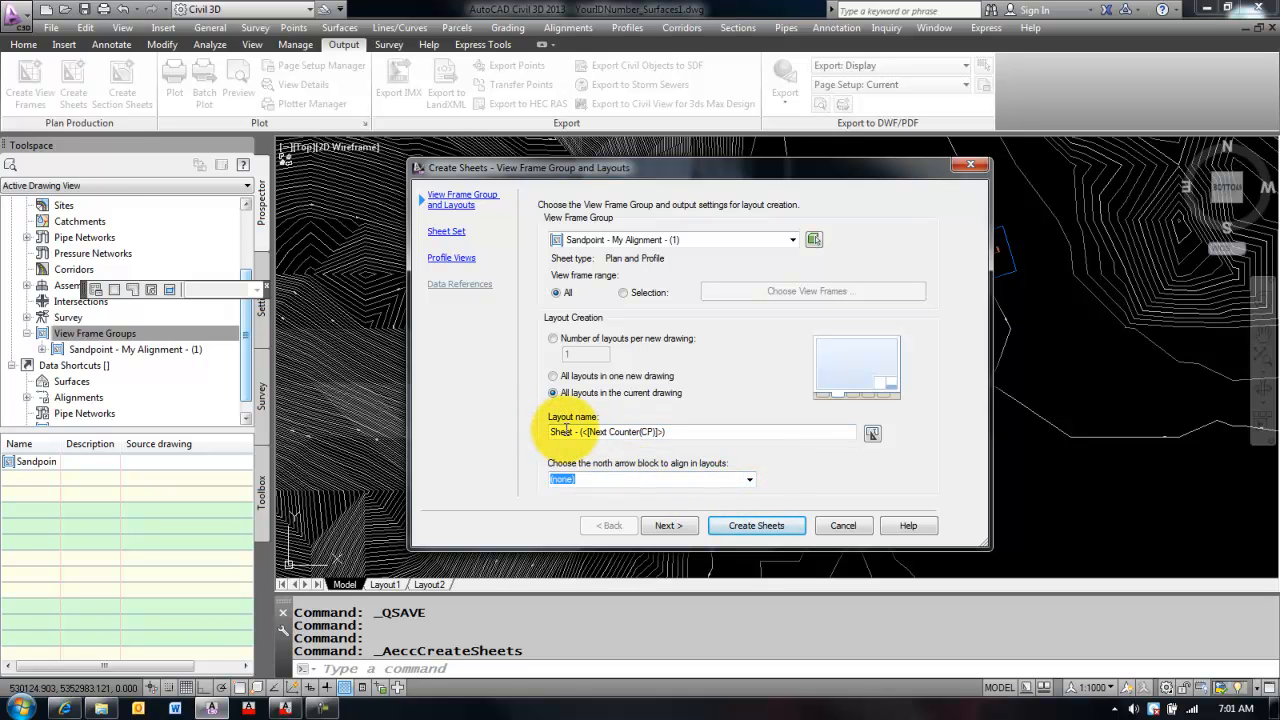
Choose North as the north arrow block to align in the layouts and continue to the sheet set settings.
left_click(749, 479)
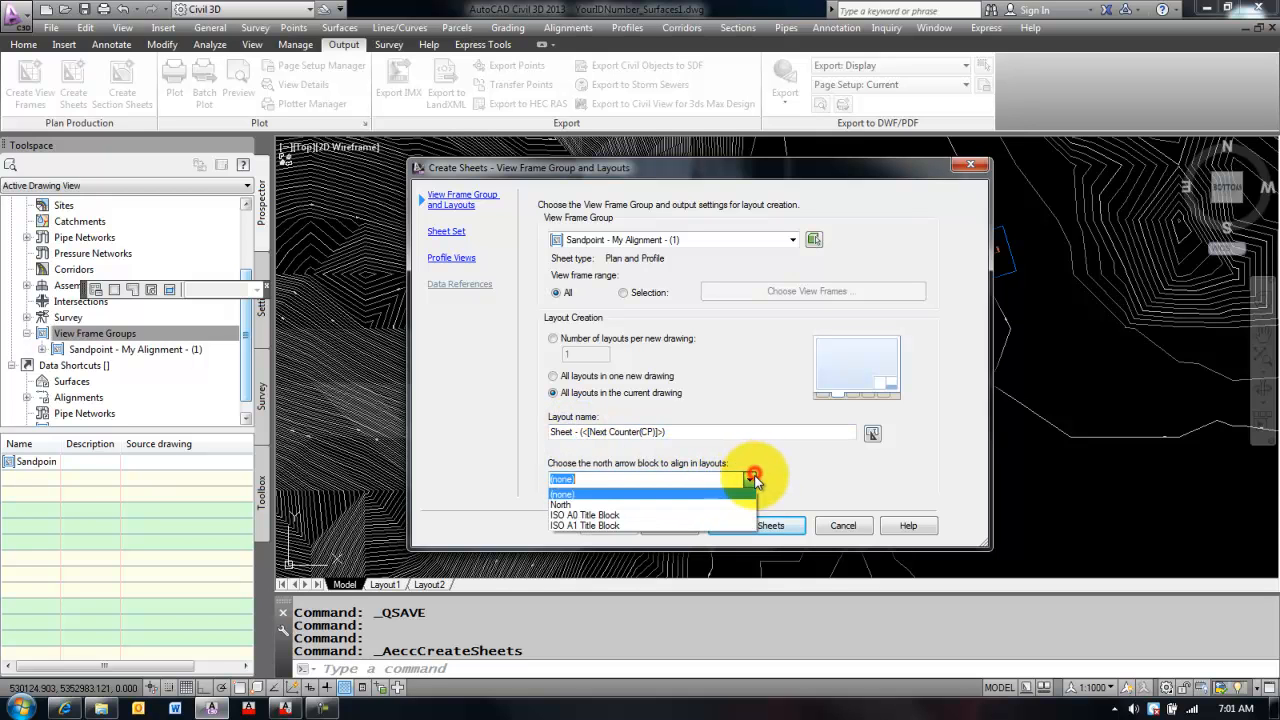
left_click(647, 503)
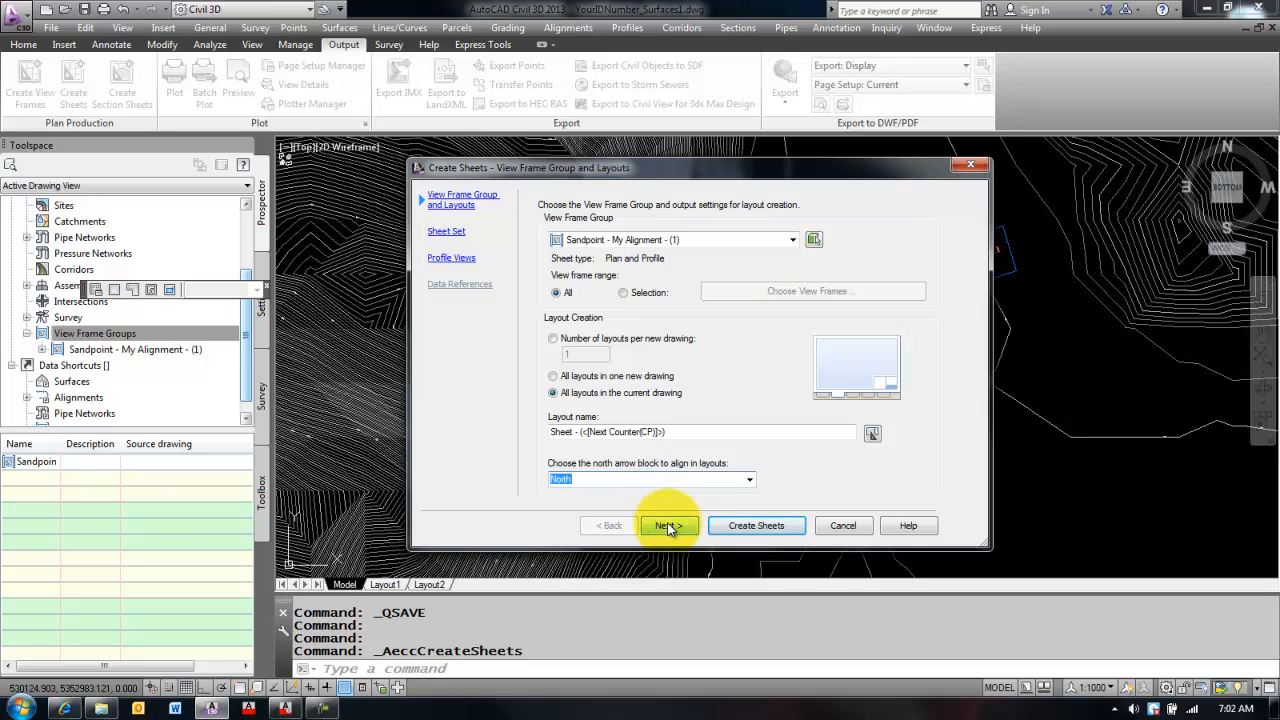
left_click(666, 526)
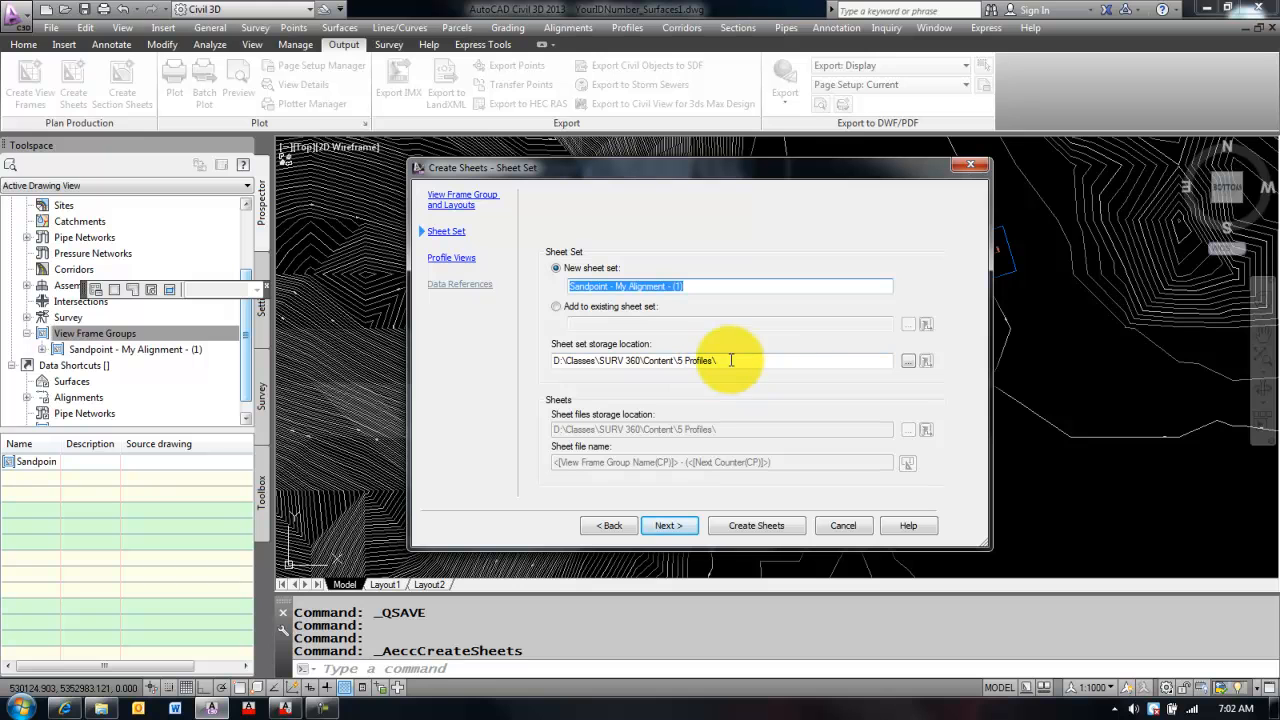
Set the sheet set storage location to the New Sheets1 folder on the Desktop and continue to the profile view settings.
left_click(909, 360)
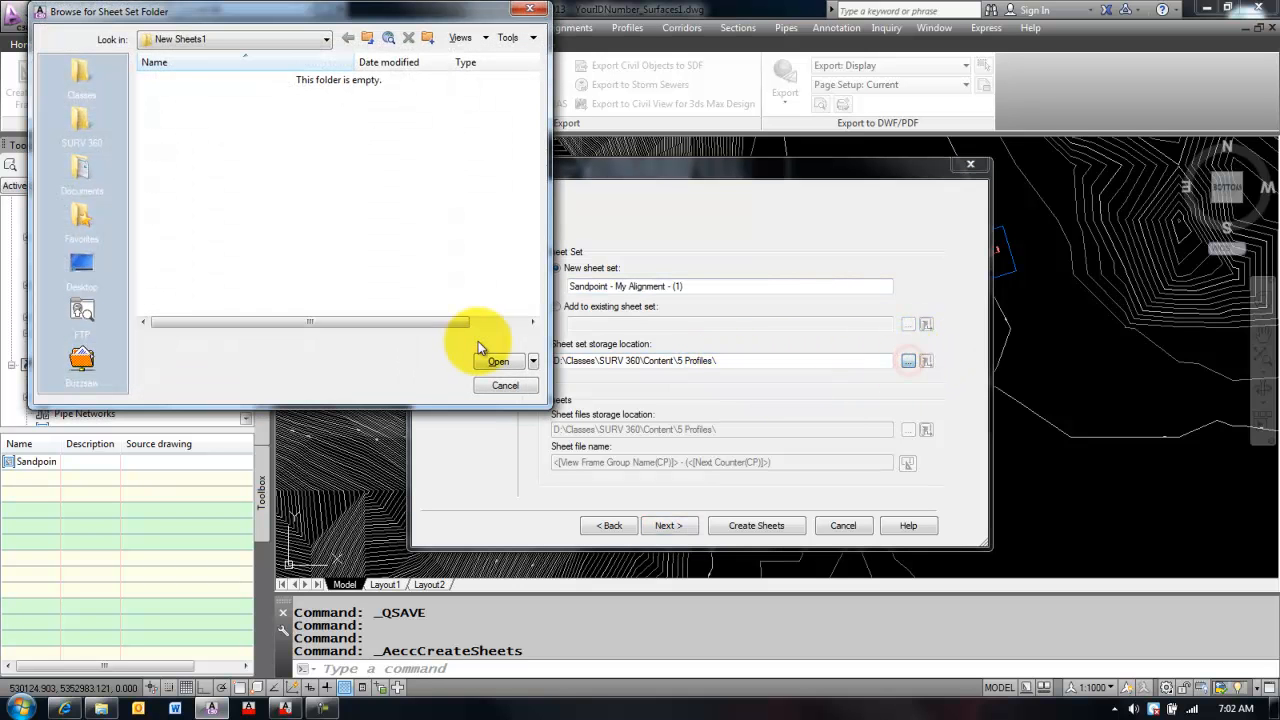
left_click(80, 265)
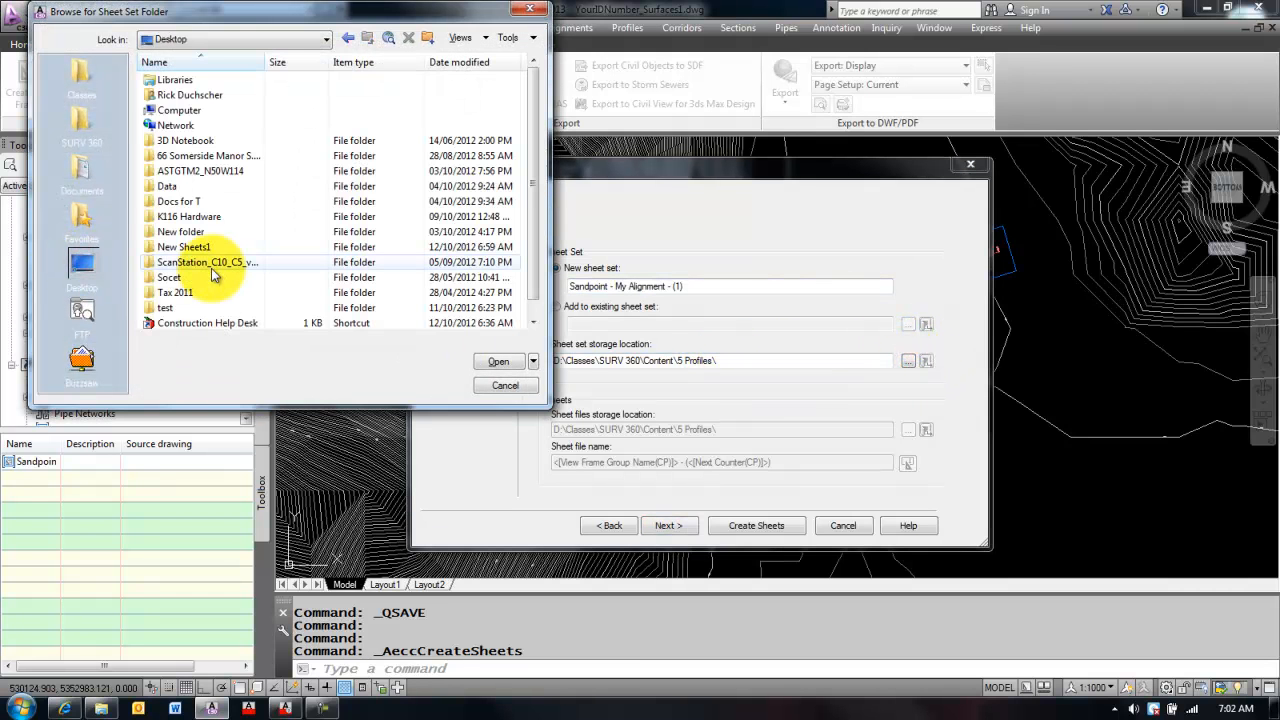
left_click(190, 247)
left_click(498, 361)
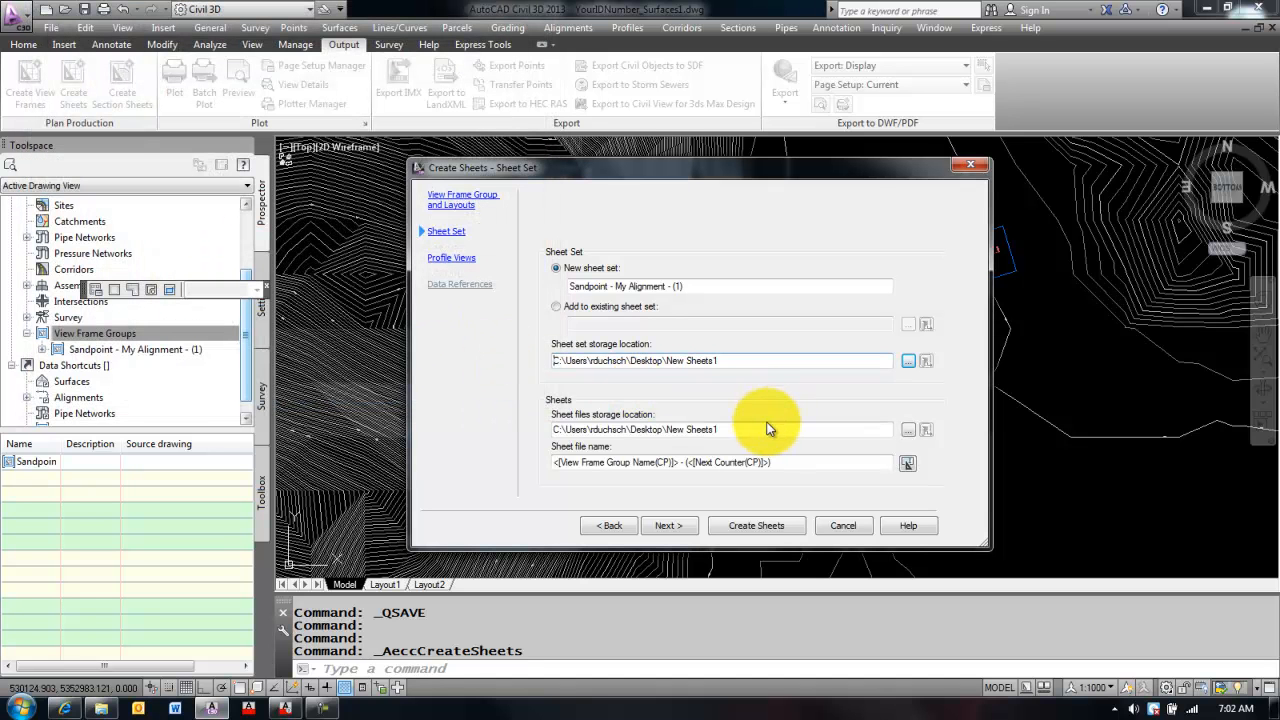
left_click(668, 527)
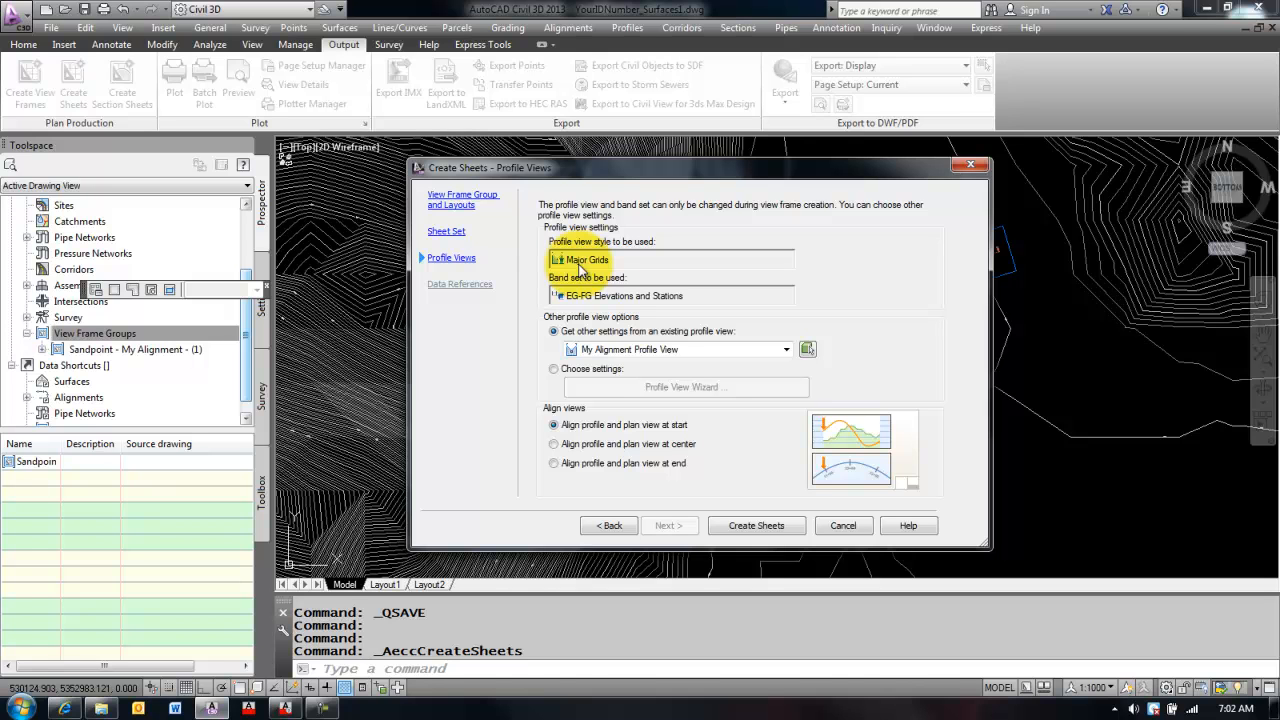
Switch the other profile view options to Choose settings and open the Profile View Wizard.
left_click(585, 369)
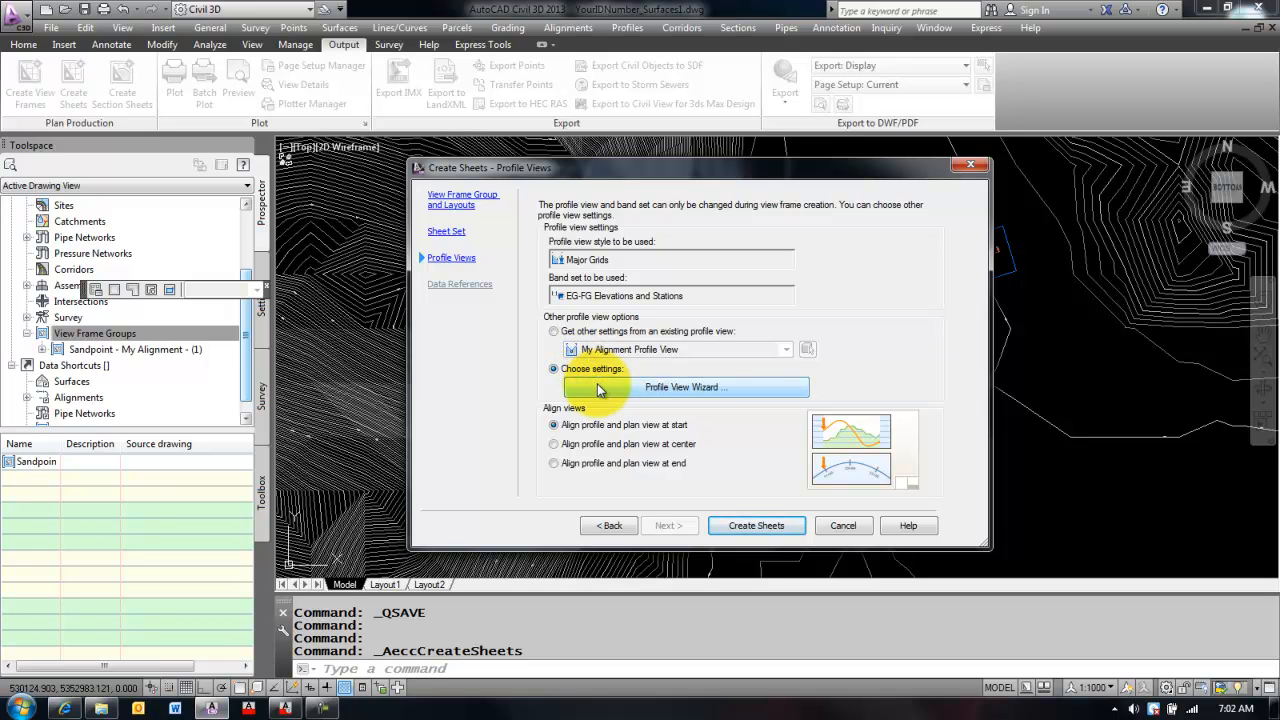
left_click(600, 390)
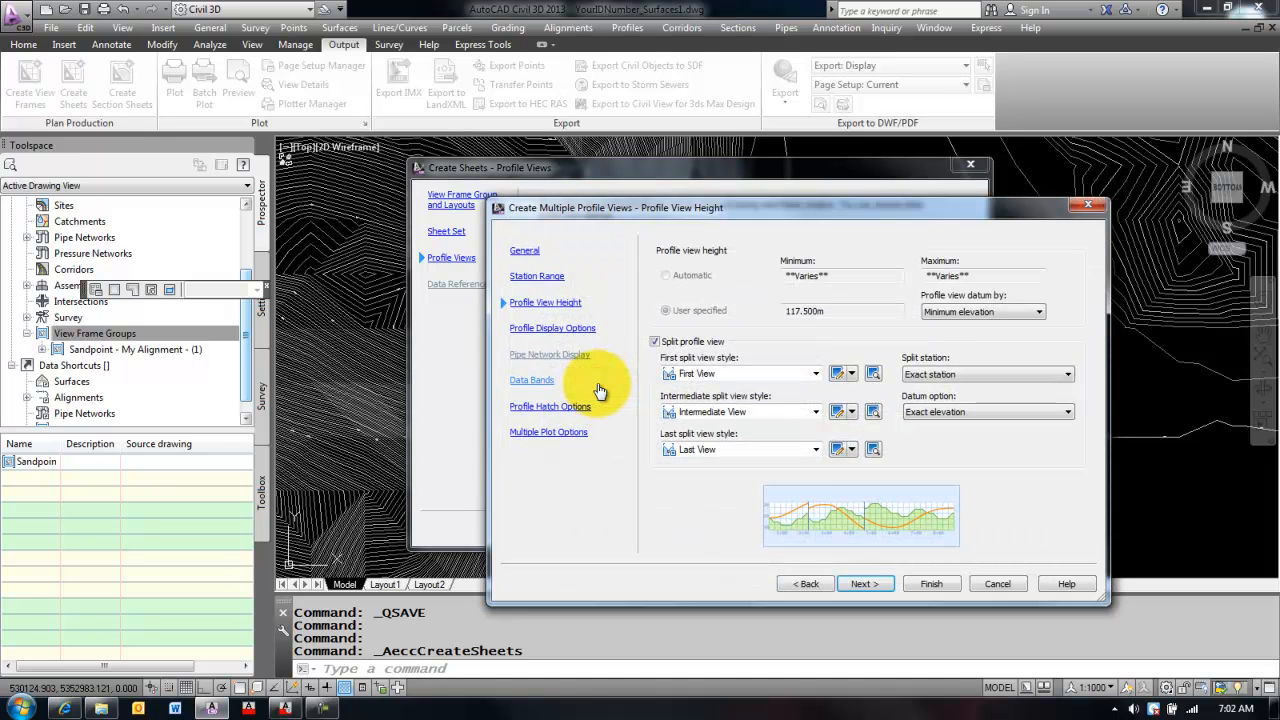
left_click_drag(637, 213, 576, 191)
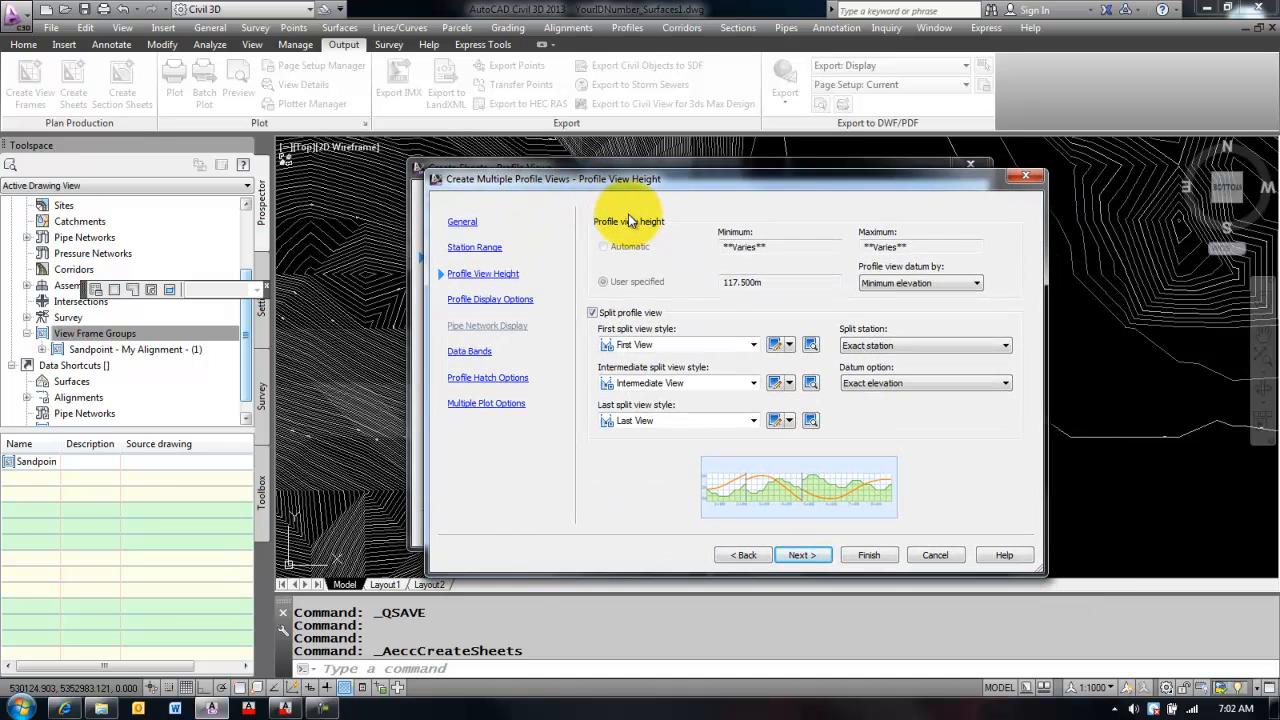
Review the available options for the profile view datum without changing the selection.
left_click(895, 285)
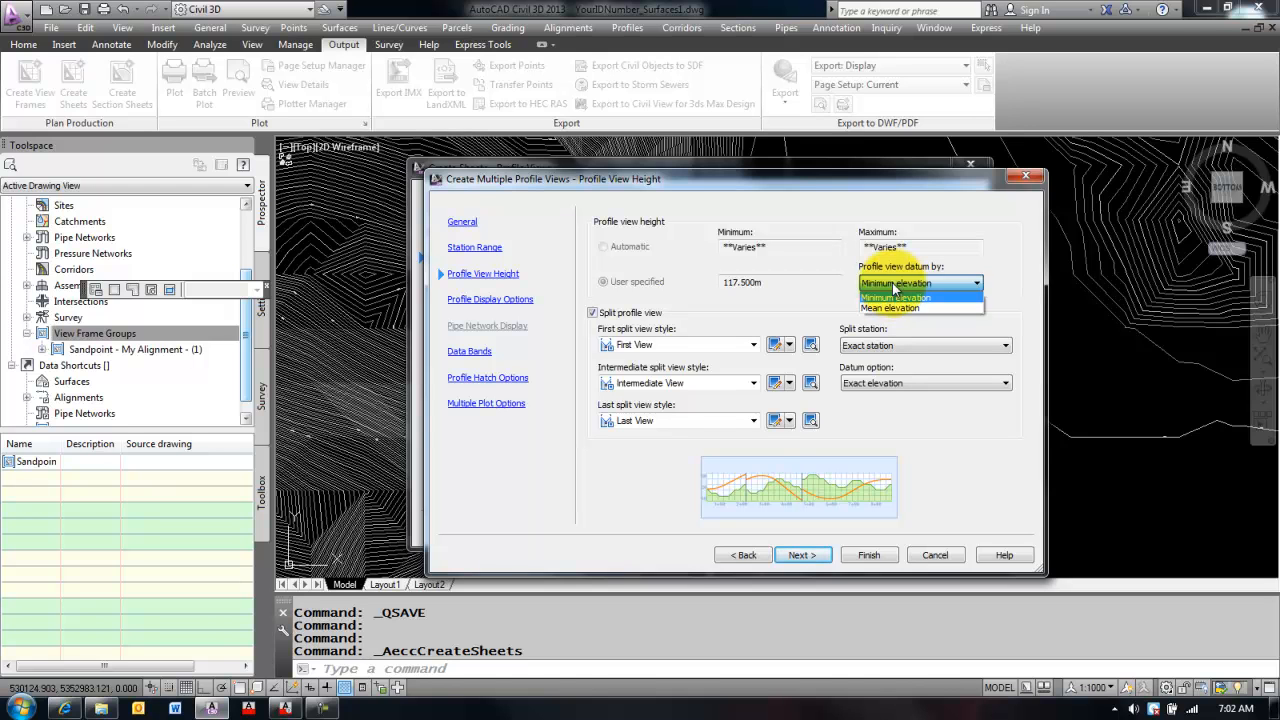
left_click(895, 288)
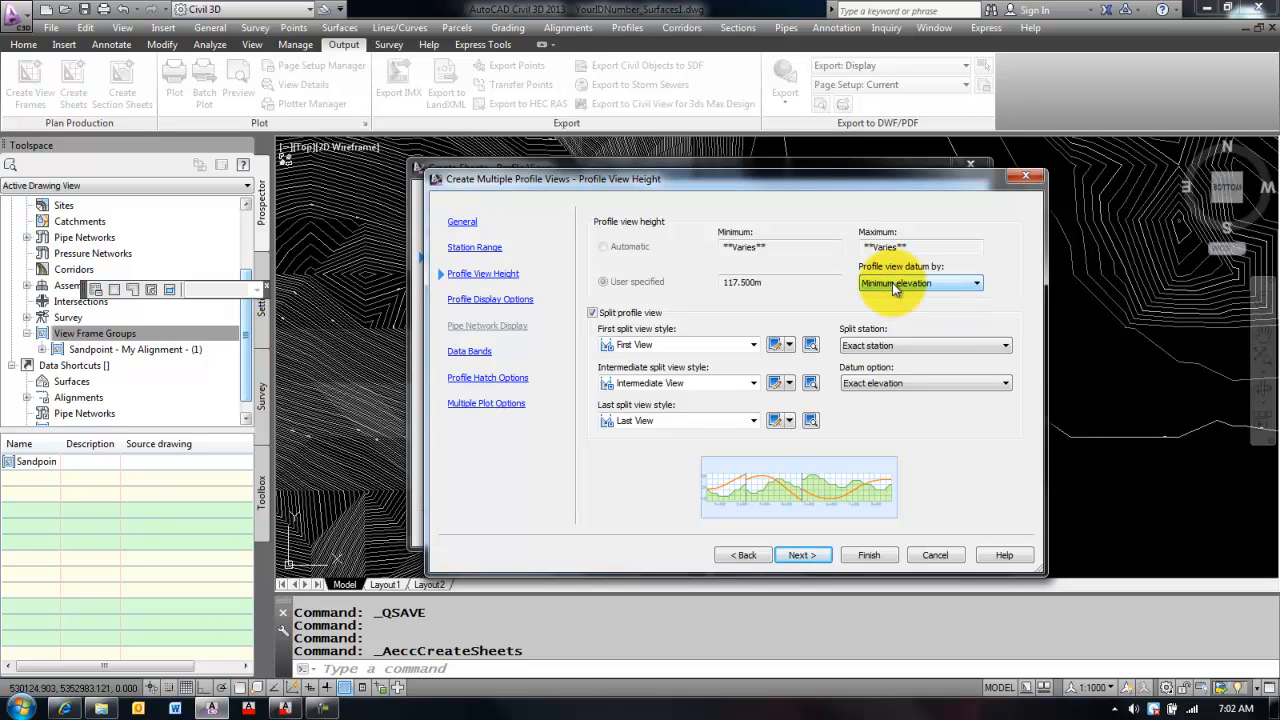
left_click(895, 286)
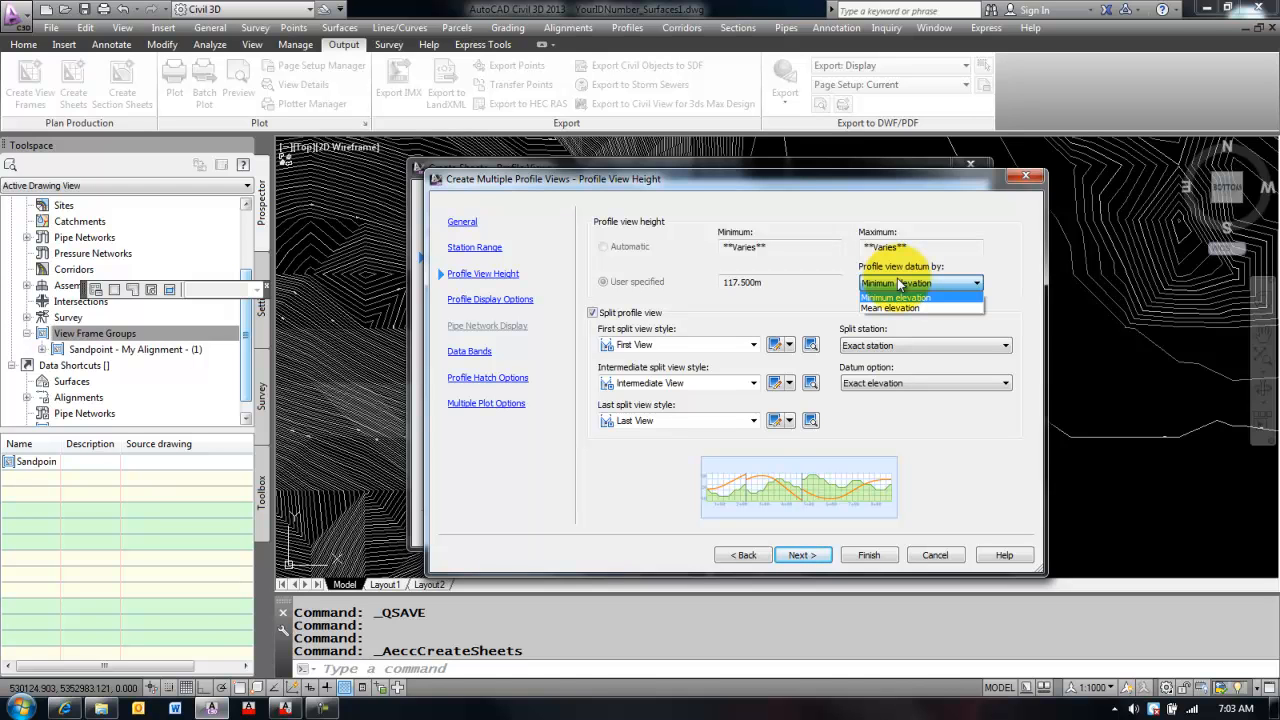
left_click(898, 284)
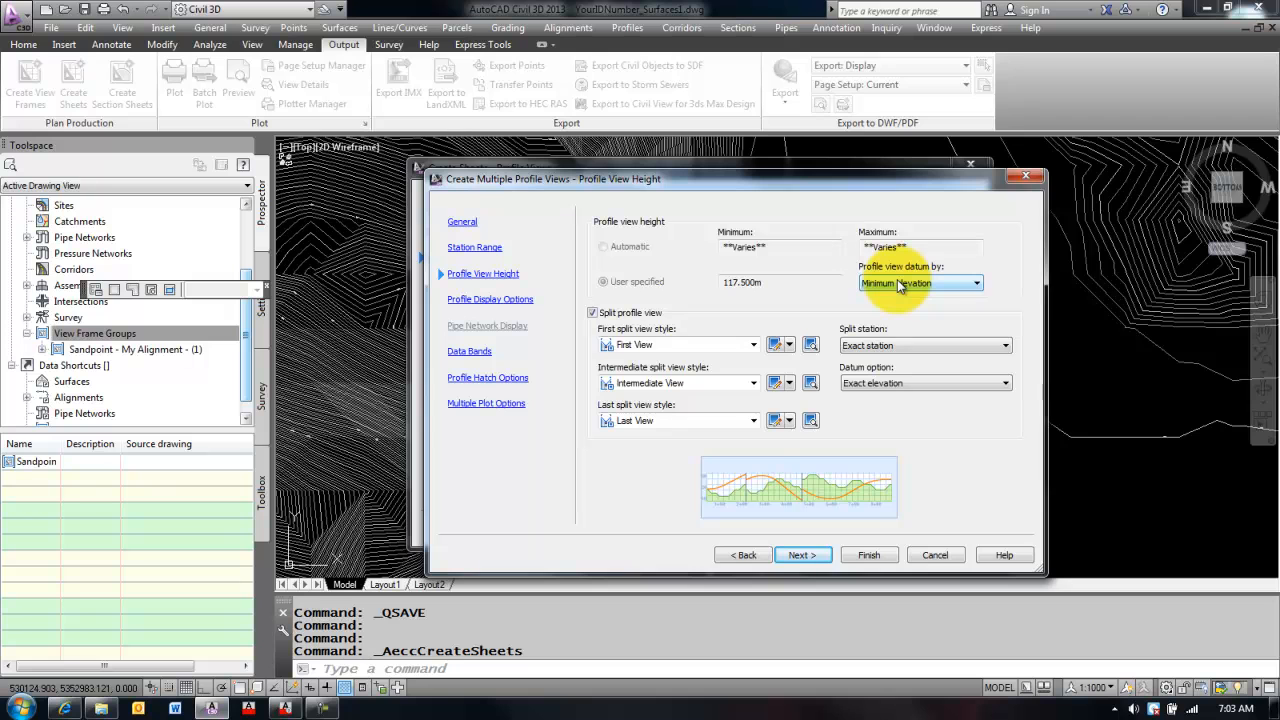
left_click(897, 281)
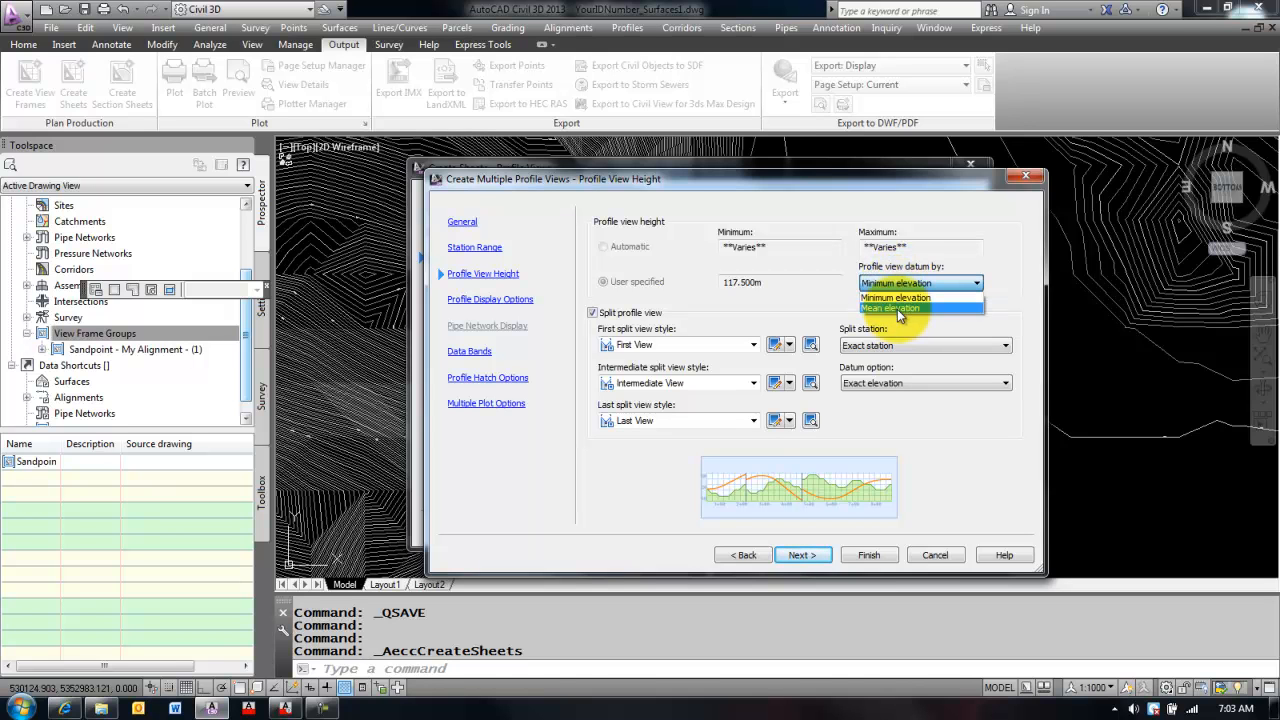
left_click(893, 269)
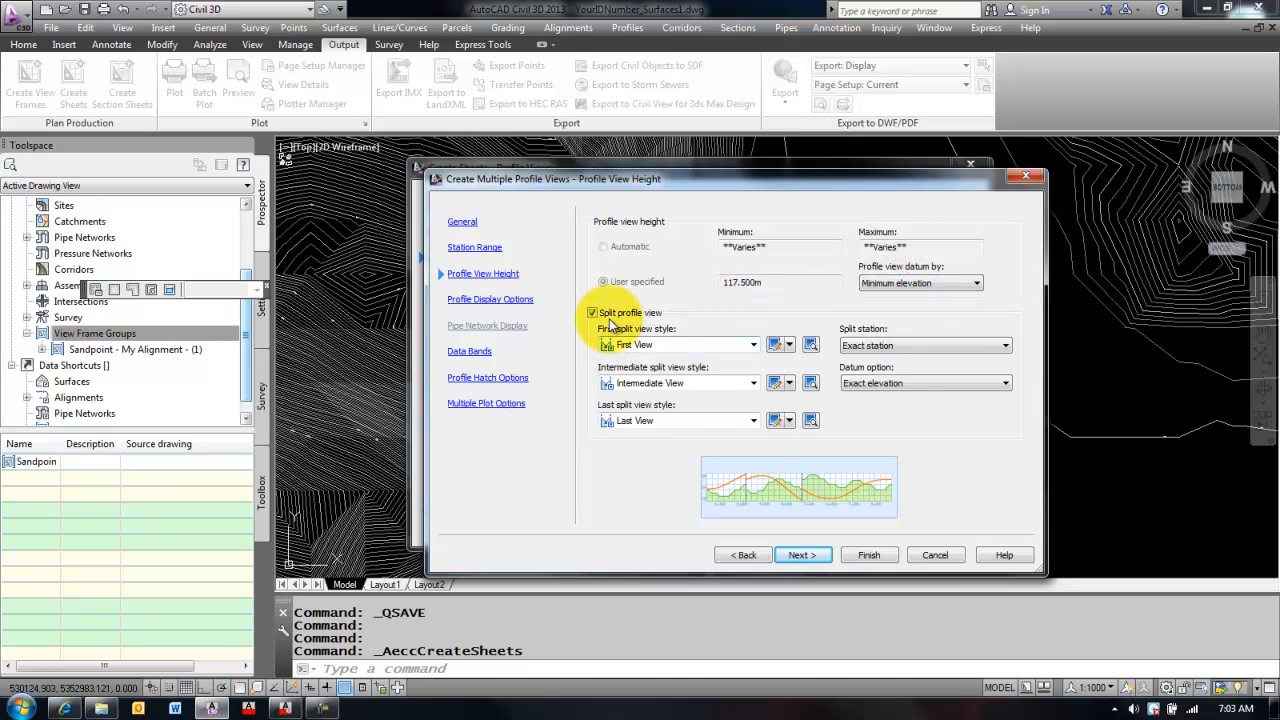
Set the first, intermediate and last split view styles to Major Grids and continue to the profile display options.
left_click(674, 344)
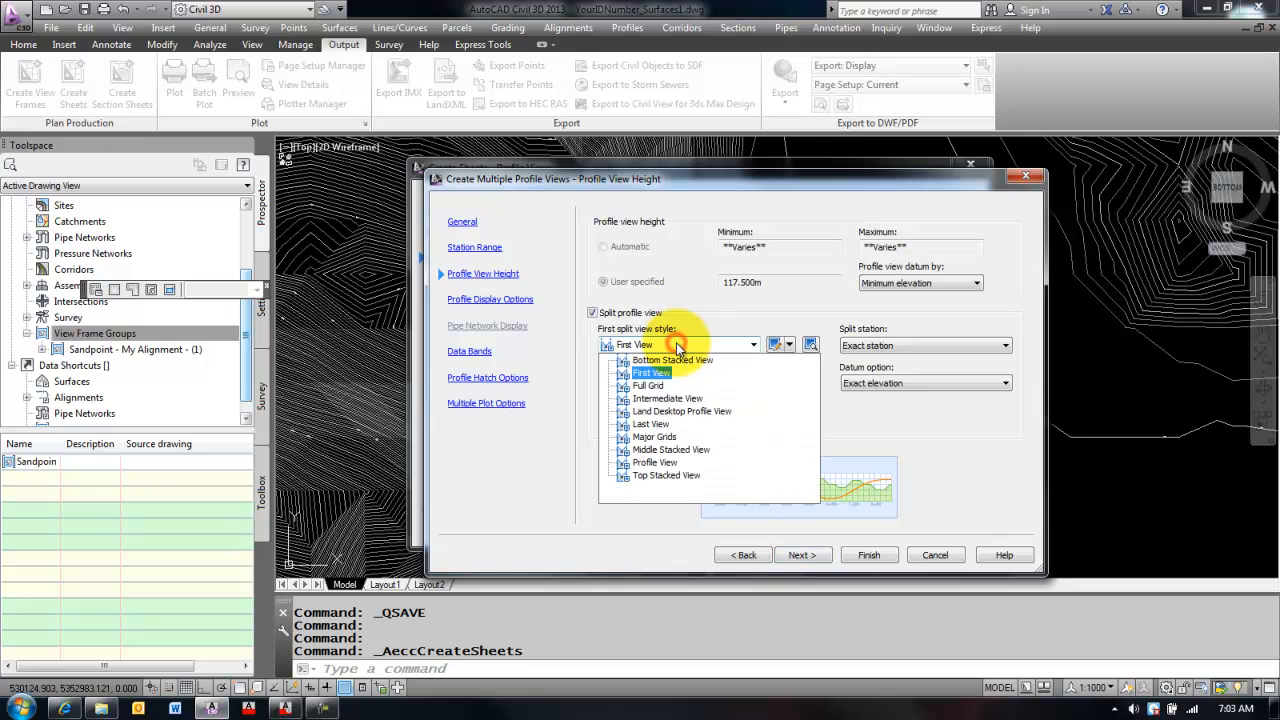
left_click(659, 440)
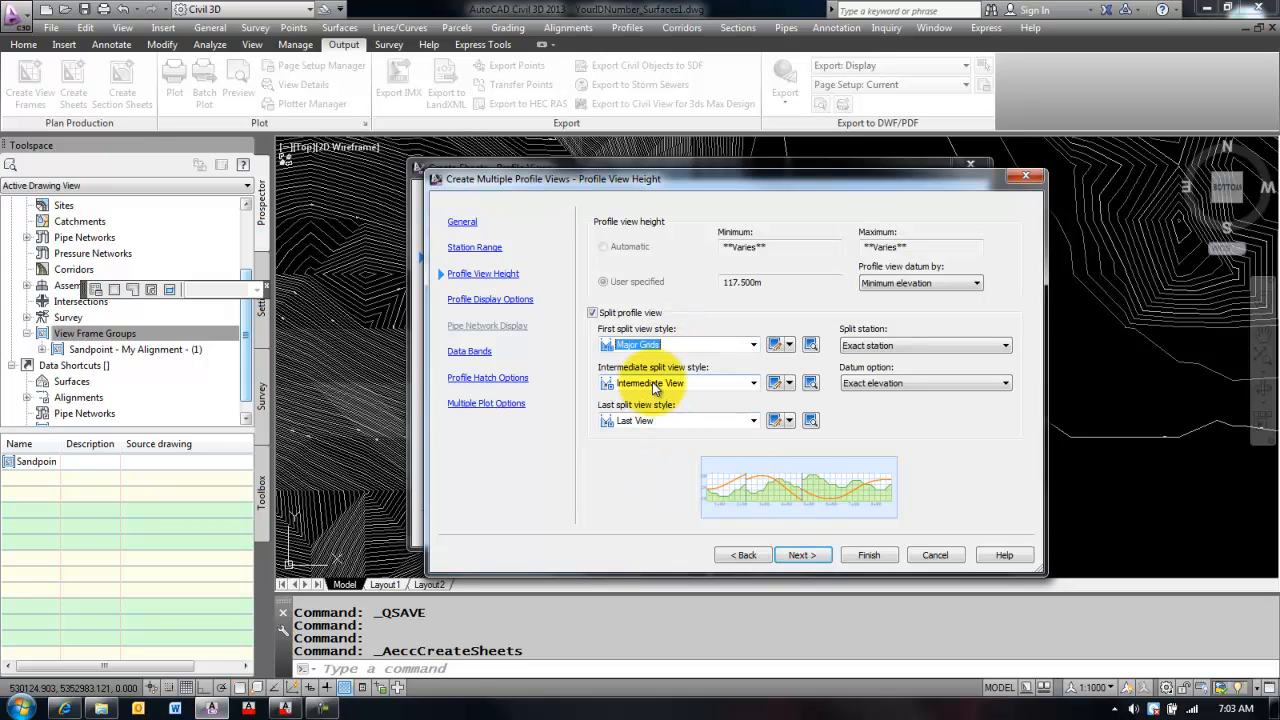
left_click(660, 383)
left_click(653, 475)
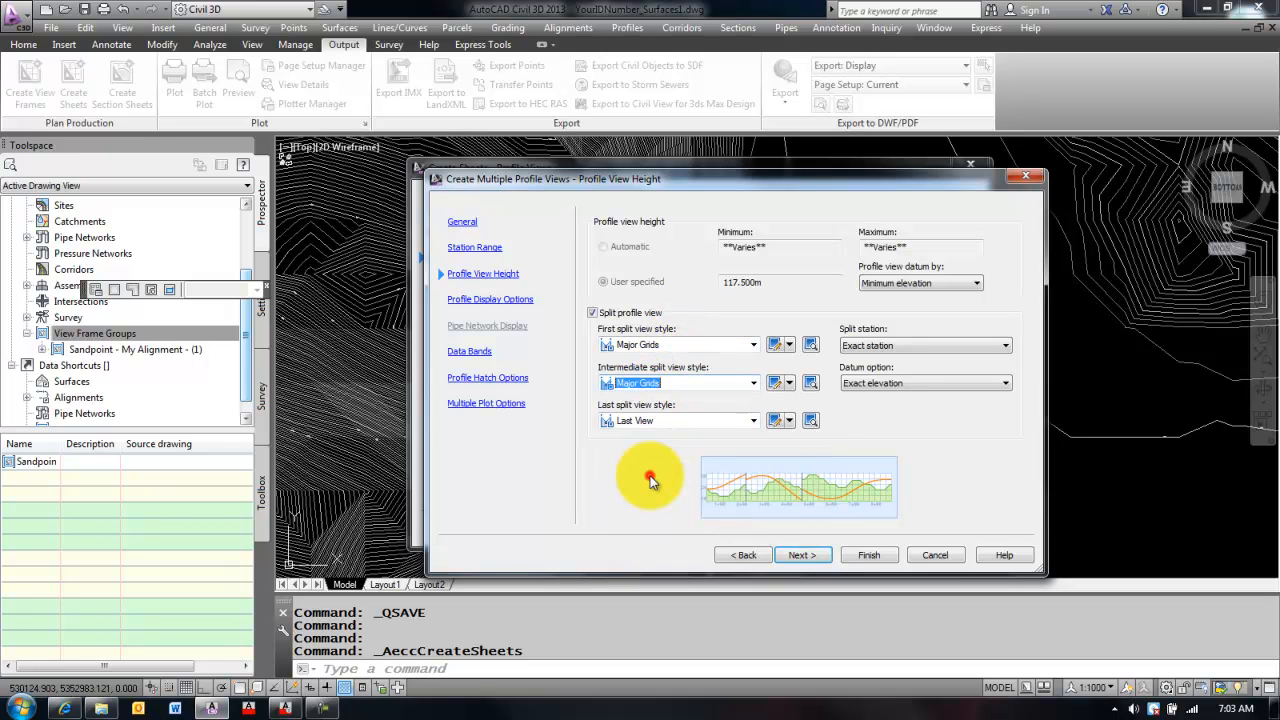
left_click(642, 421)
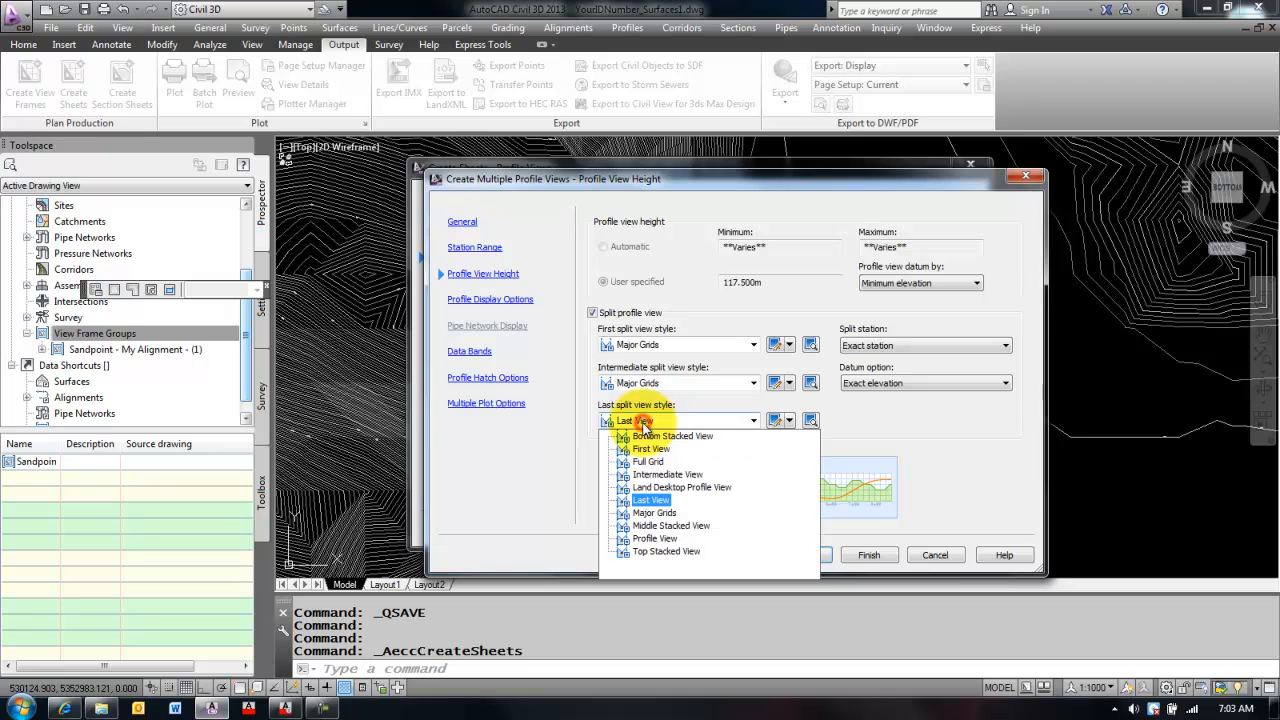
left_click(652, 513)
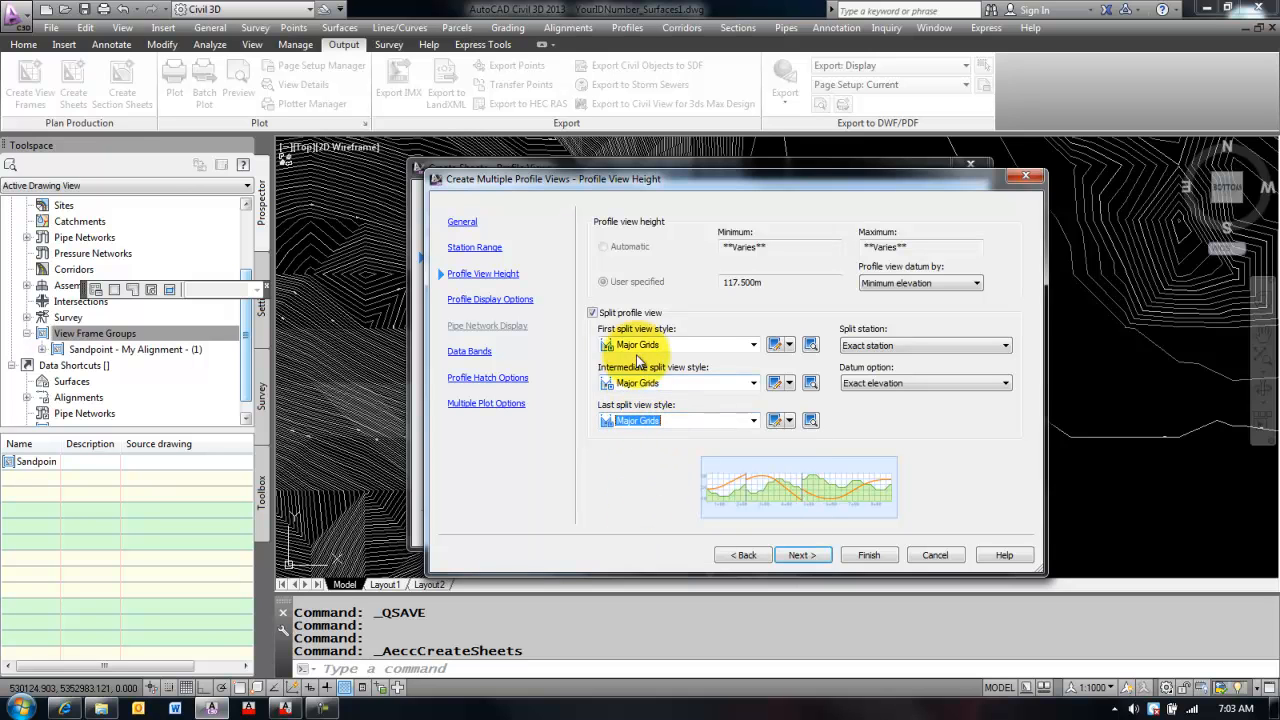
left_click(802, 555)
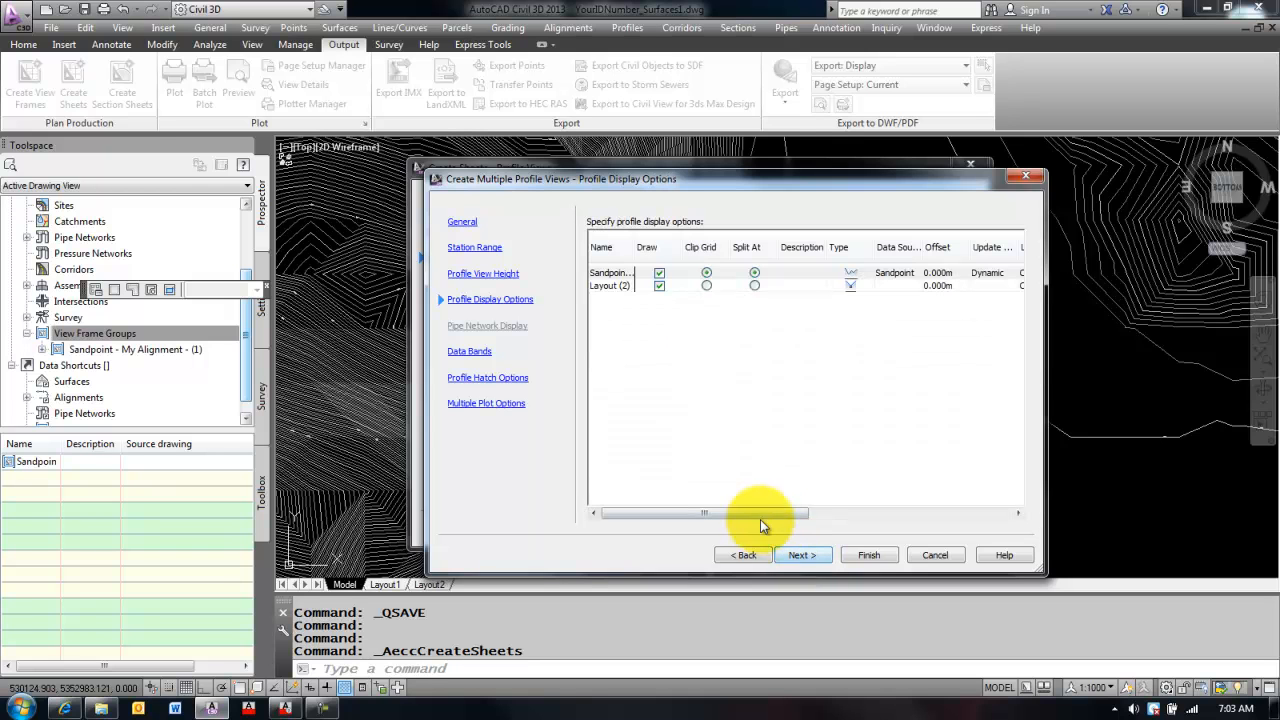
Keep the existing profile display, data band, hatch and multiple plot options and finish the Profile View Wizard.
mouse_move(763, 513)
left_mouse_down()
mouse_move(978, 513)
mouse_move(740, 530)
left_mouse_up()
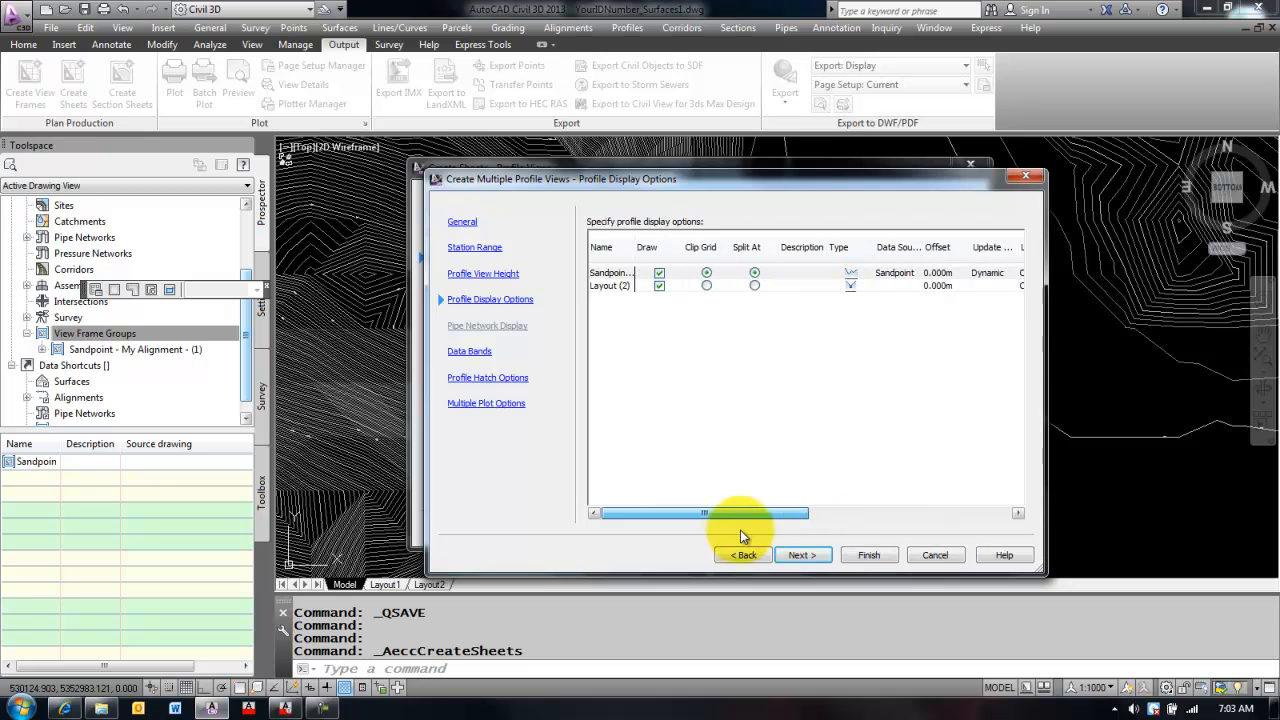
left_click(811, 555)
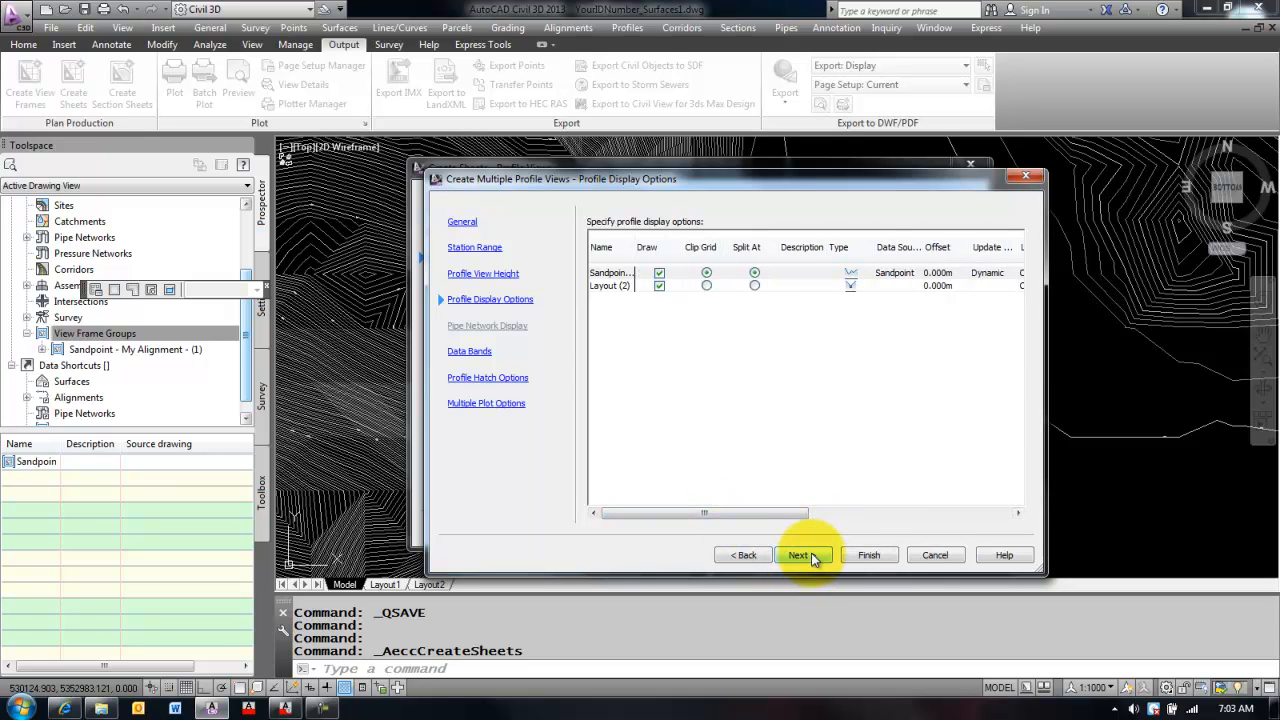
left_click(800, 555)
left_click(800, 555)
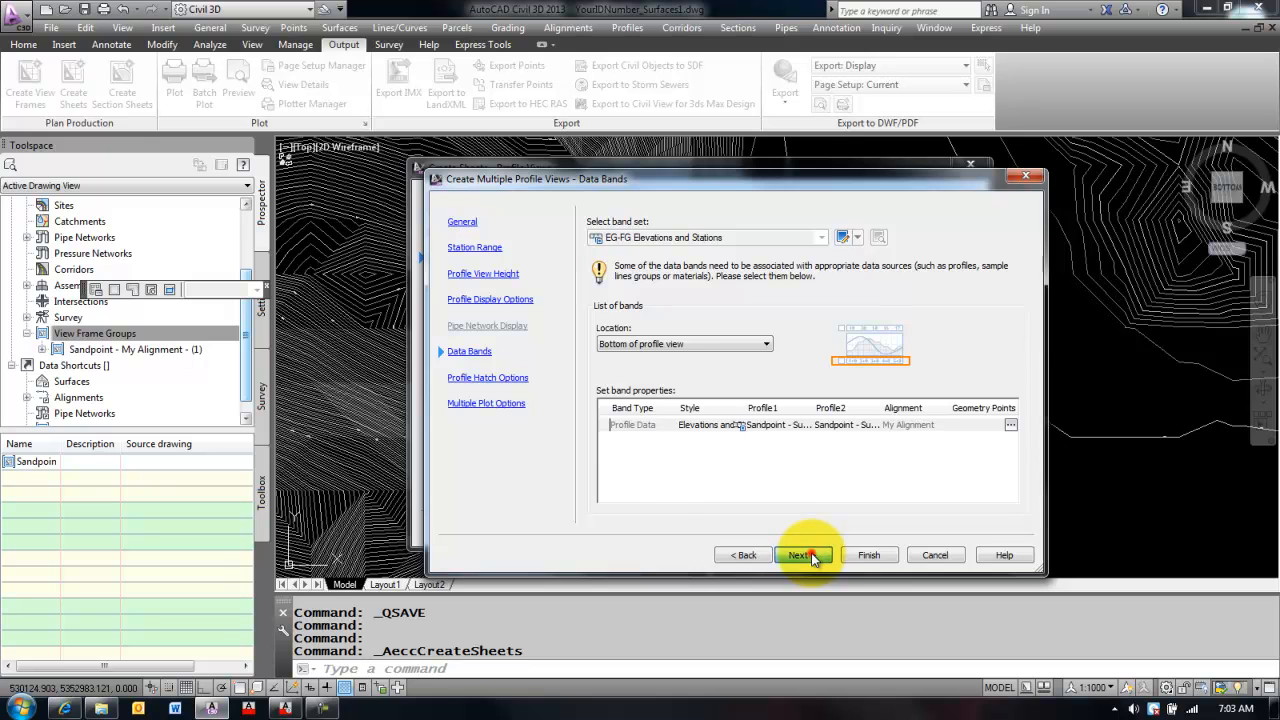
left_click(810, 555)
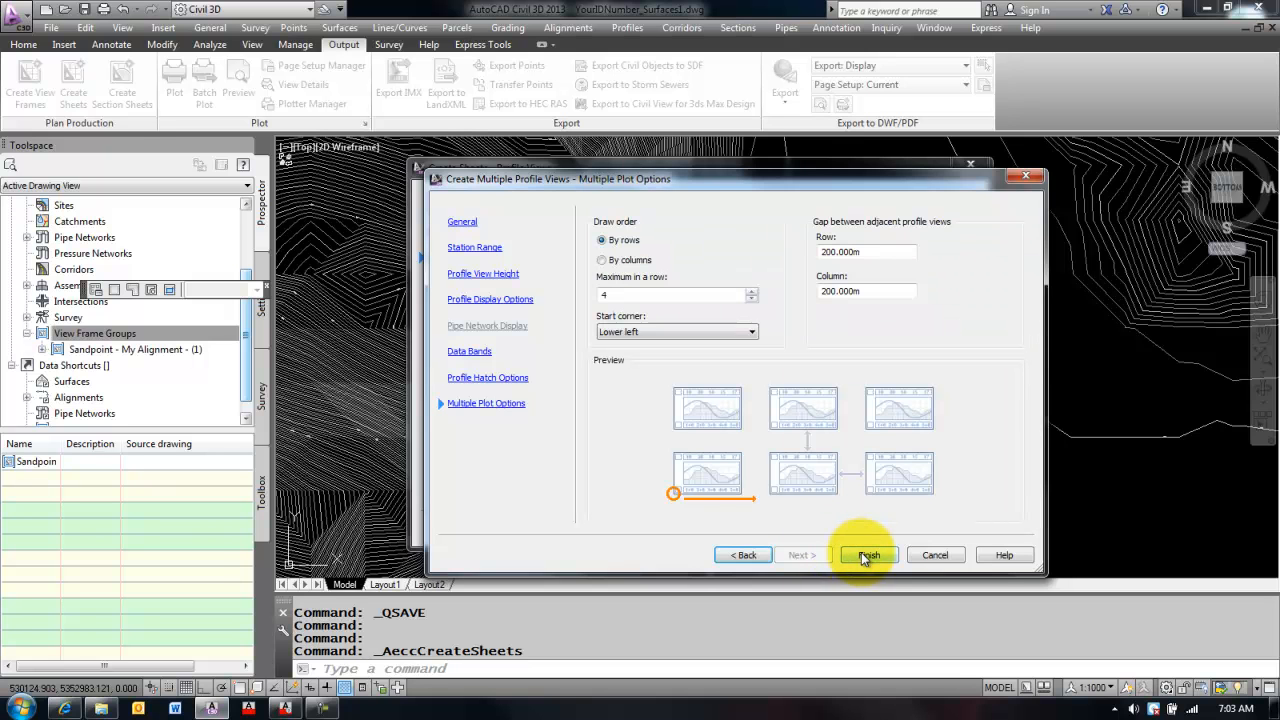
left_click(866, 555)
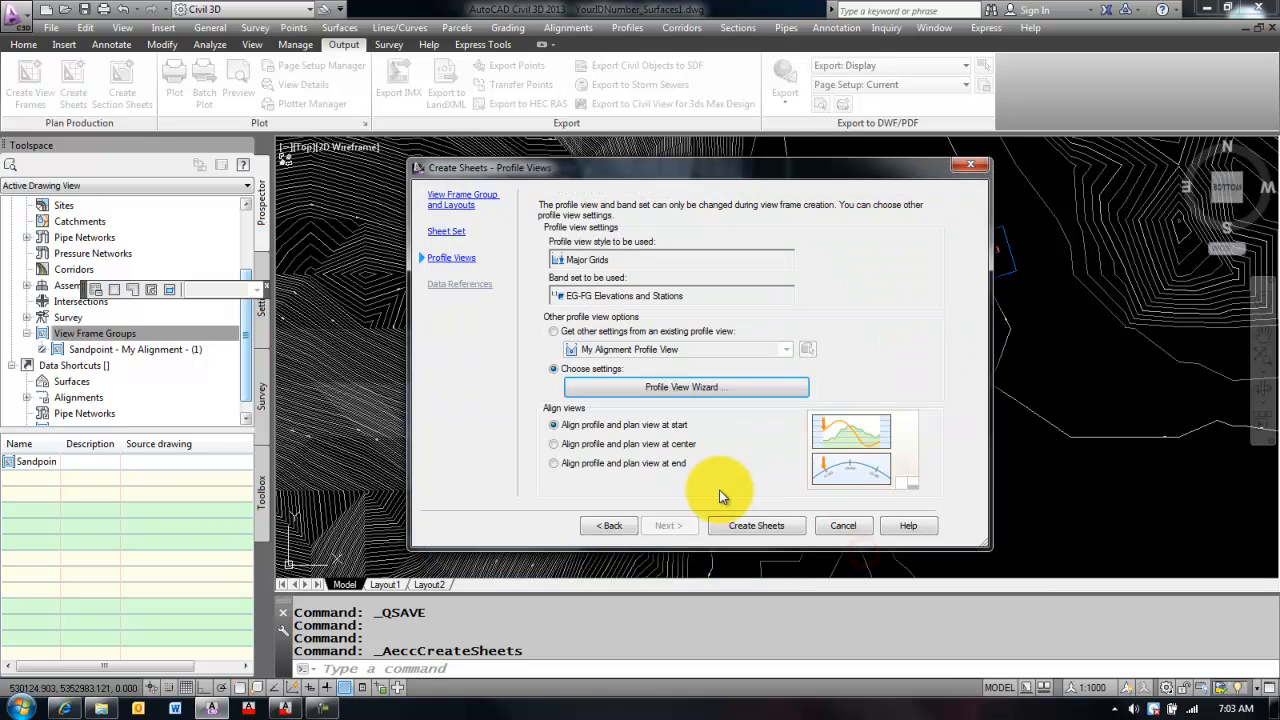
Align the profile and plan views at start, create the sheets and accept saving the current drawing.
left_click(627, 426)
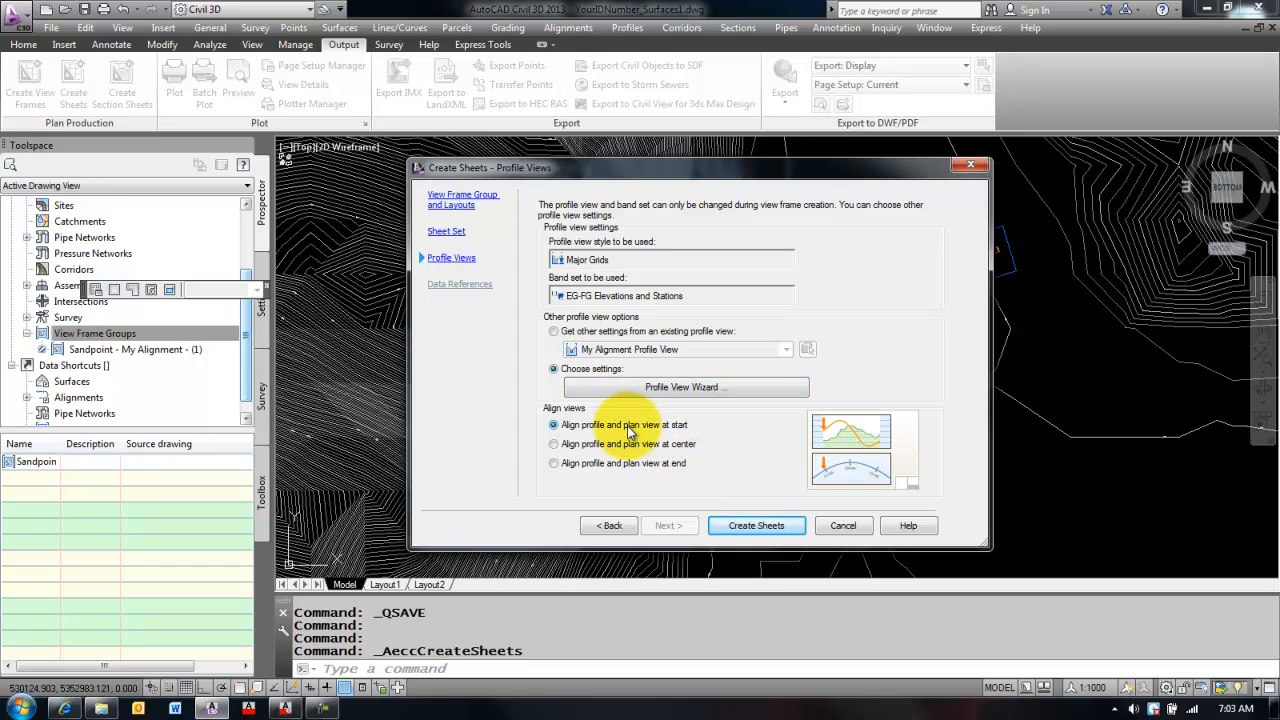
left_click(629, 427)
left_click(753, 527)
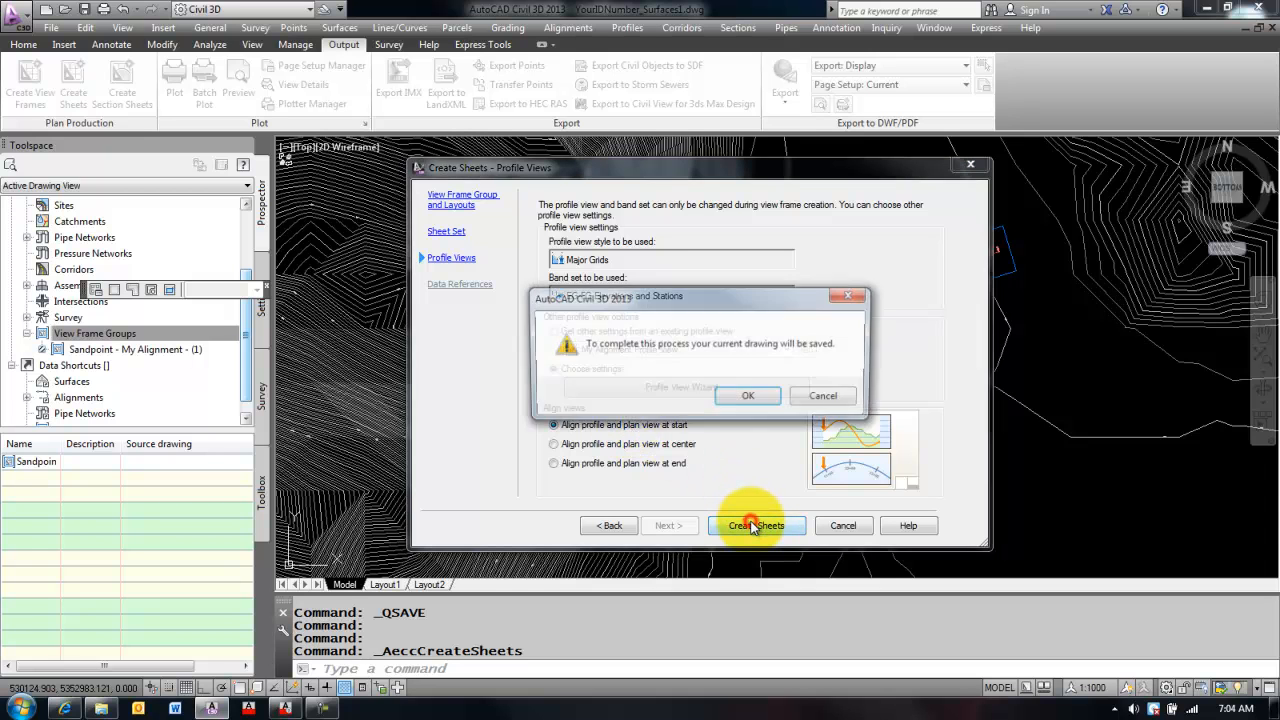
left_click(748, 398)
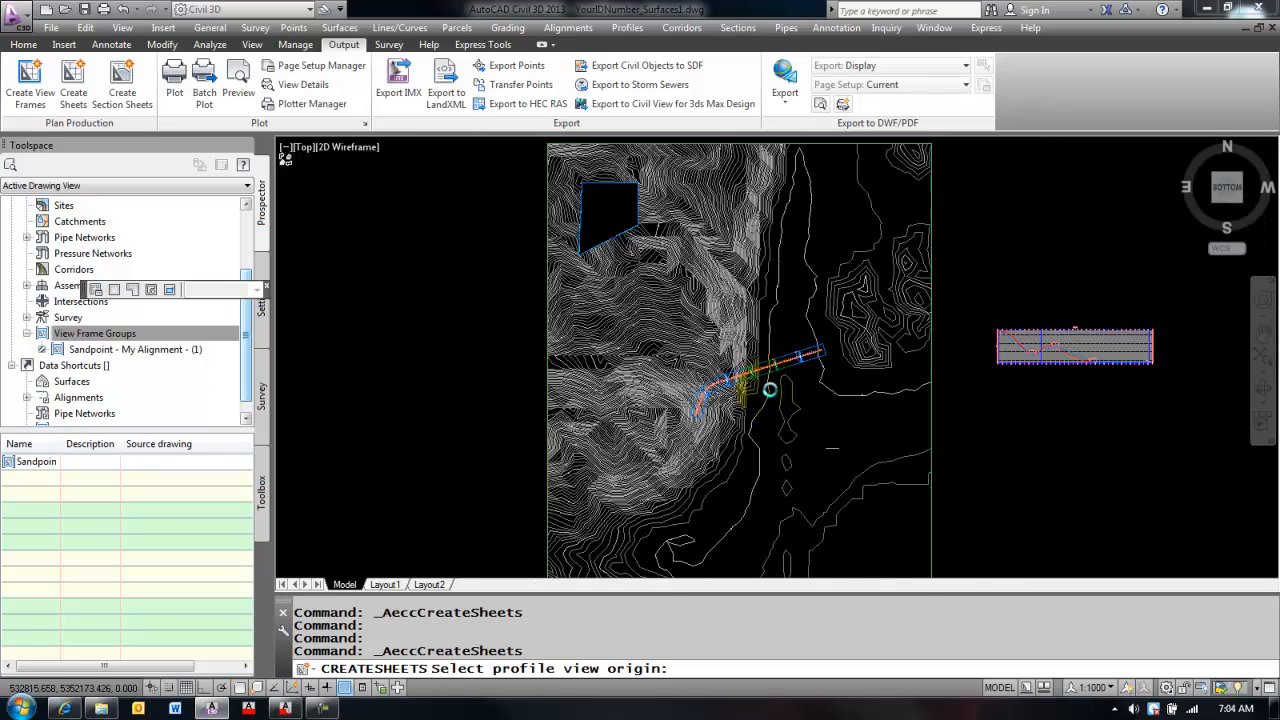
Place the profile view origin in the empty area just right of the existing profile view and close the Event Viewer.
scroll(763, 385, "down", 2)
middle_click_drag(995, 403, 805, 417)
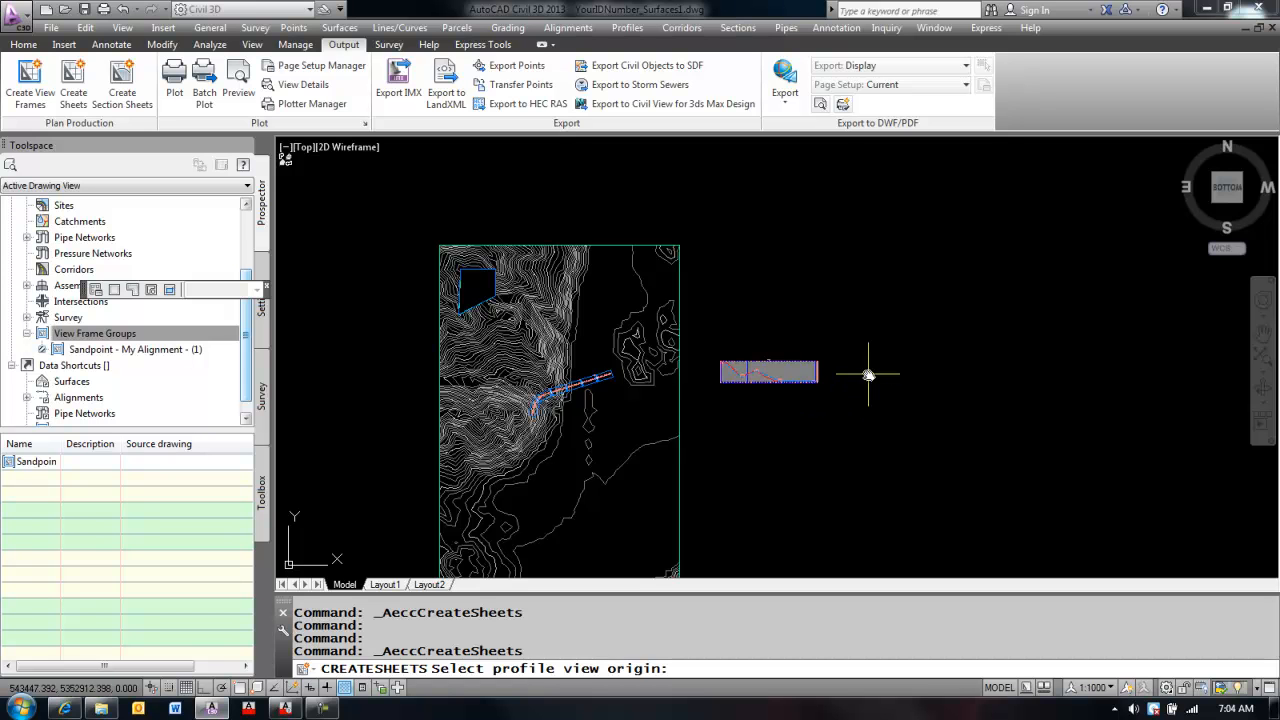
left_click(868, 375)
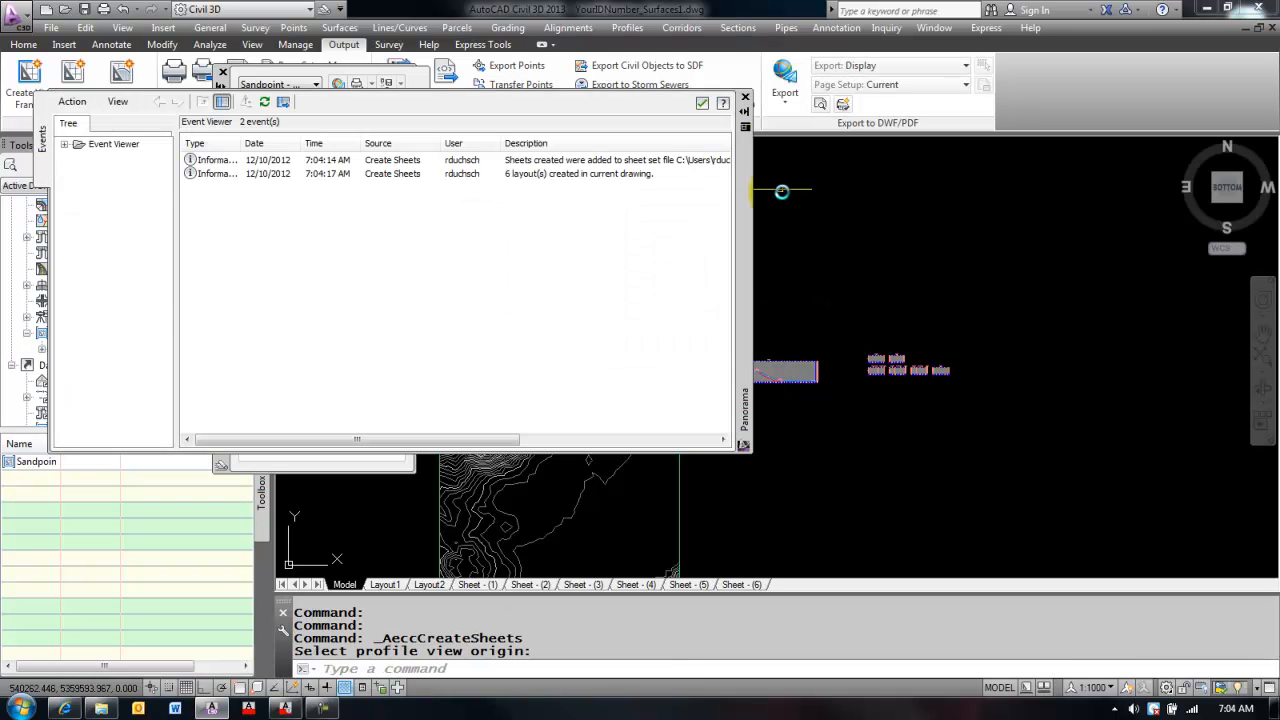
left_click(745, 97)
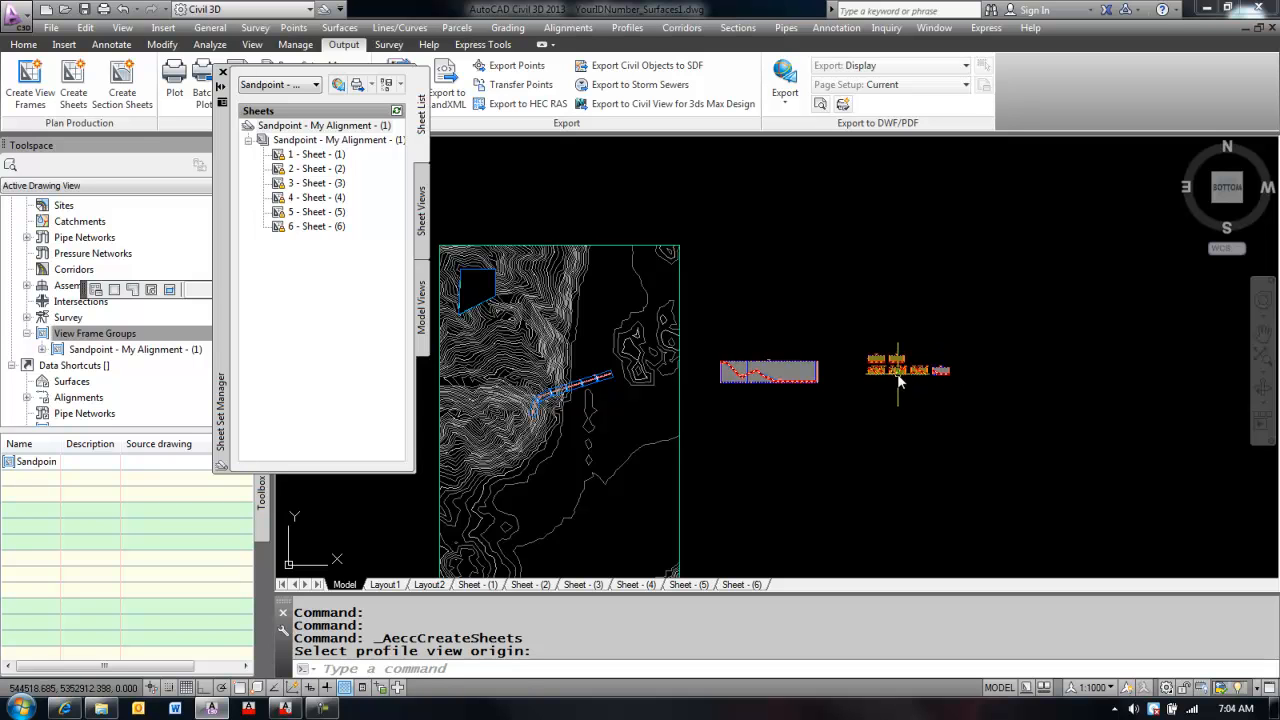
Examine the plan and profile views on the Sheet - (1) and Sheet - (2) layouts, ending on Sheet - (1).
left_click(476, 585)
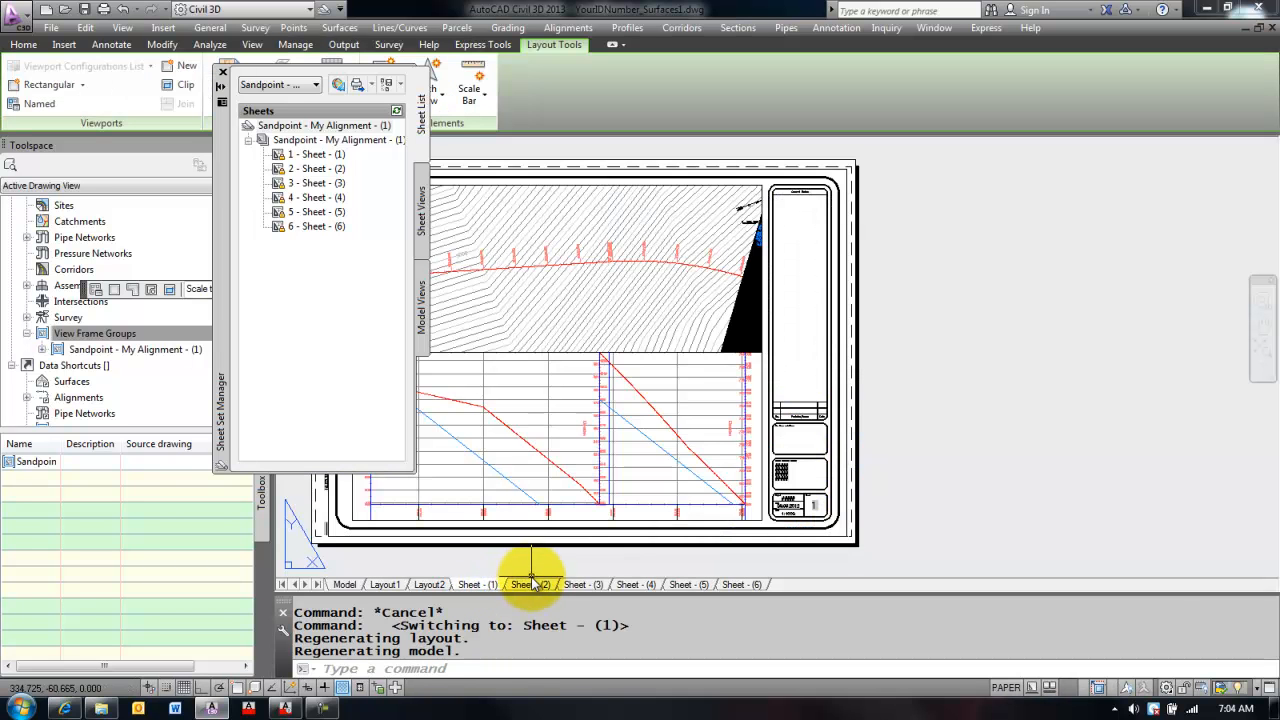
middle_click_drag(537, 509, 675, 478)
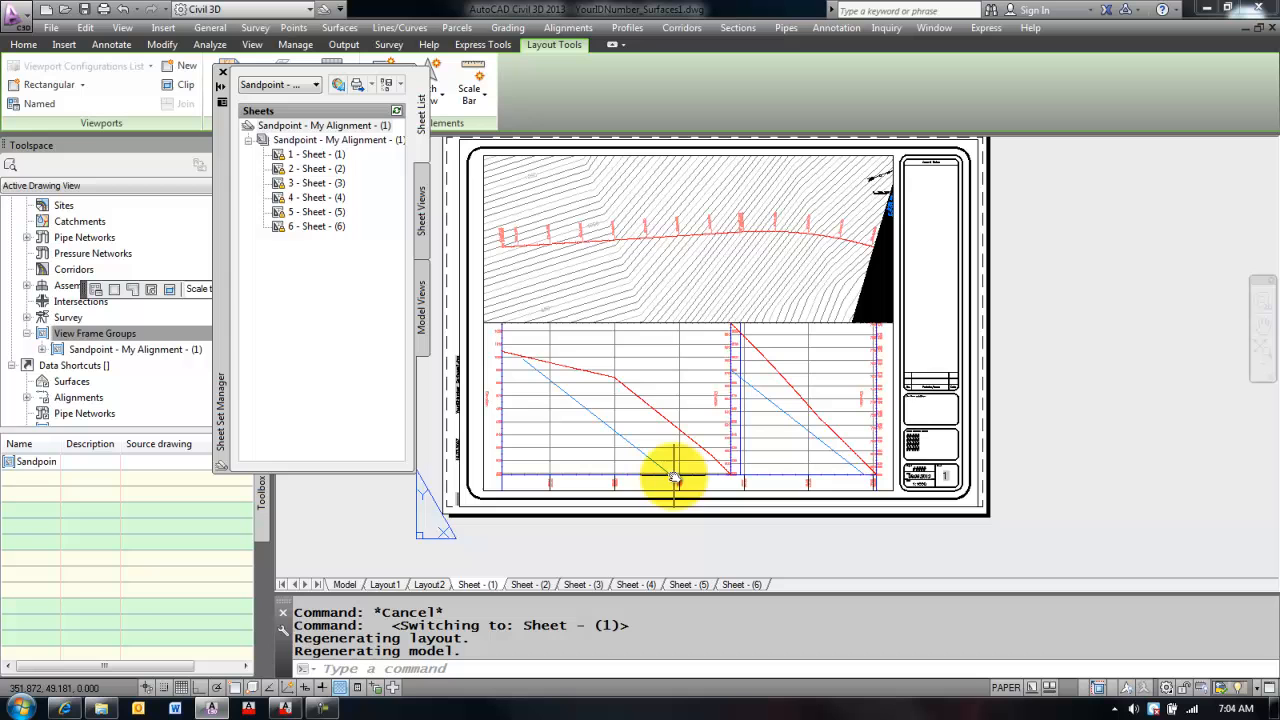
left_click(523, 585)
middle_click_drag(551, 480, 730, 424)
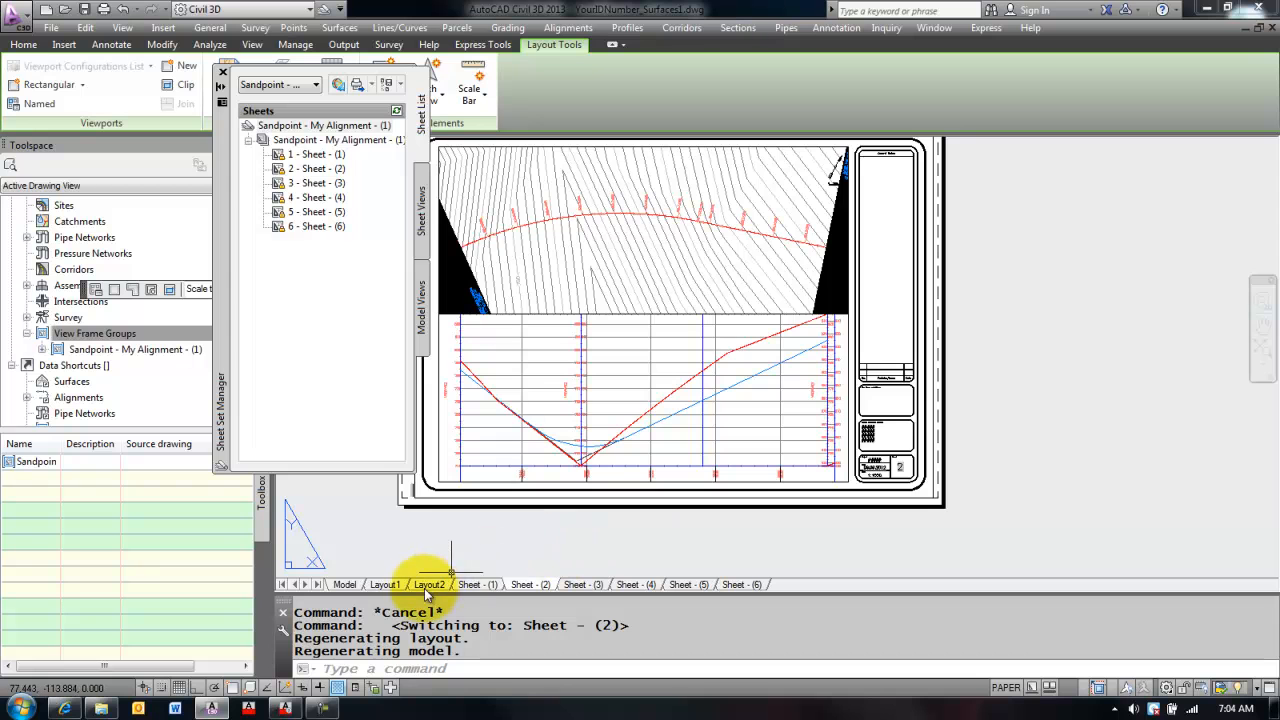
left_click(474, 585)
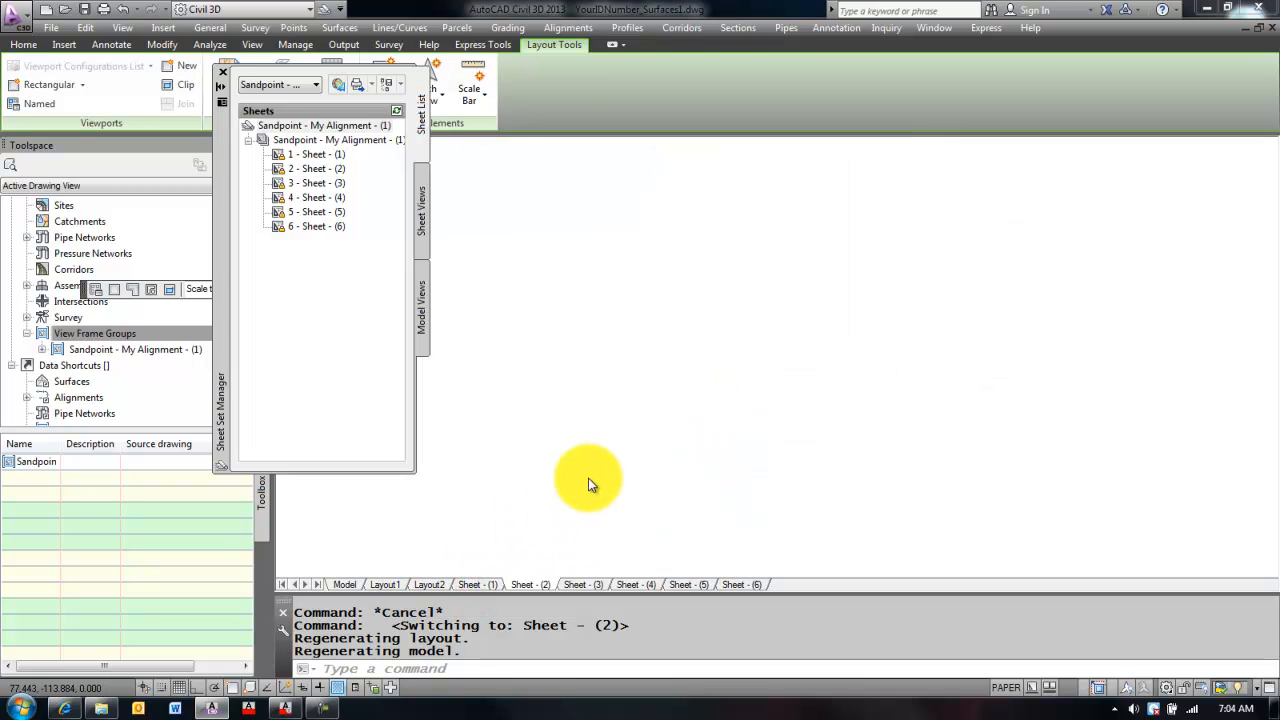
middle_click_drag(609, 466, 651, 430)
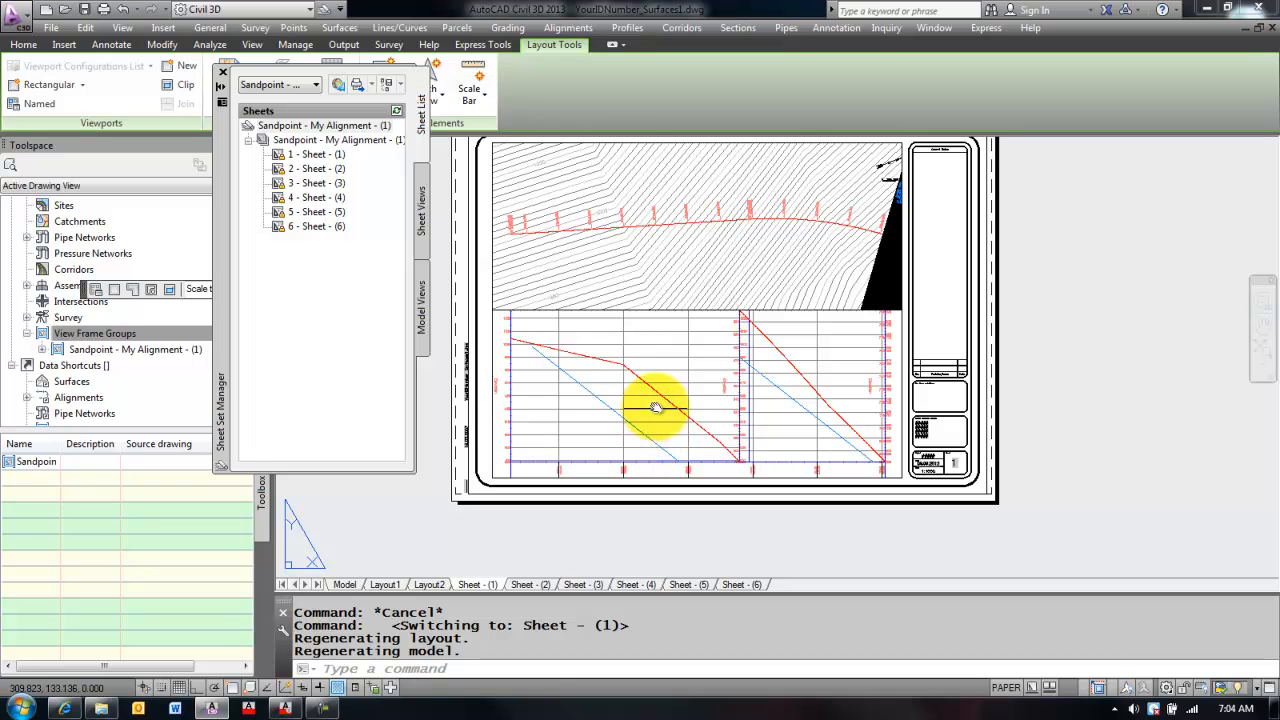
middle_click_drag(633, 366, 634, 394)
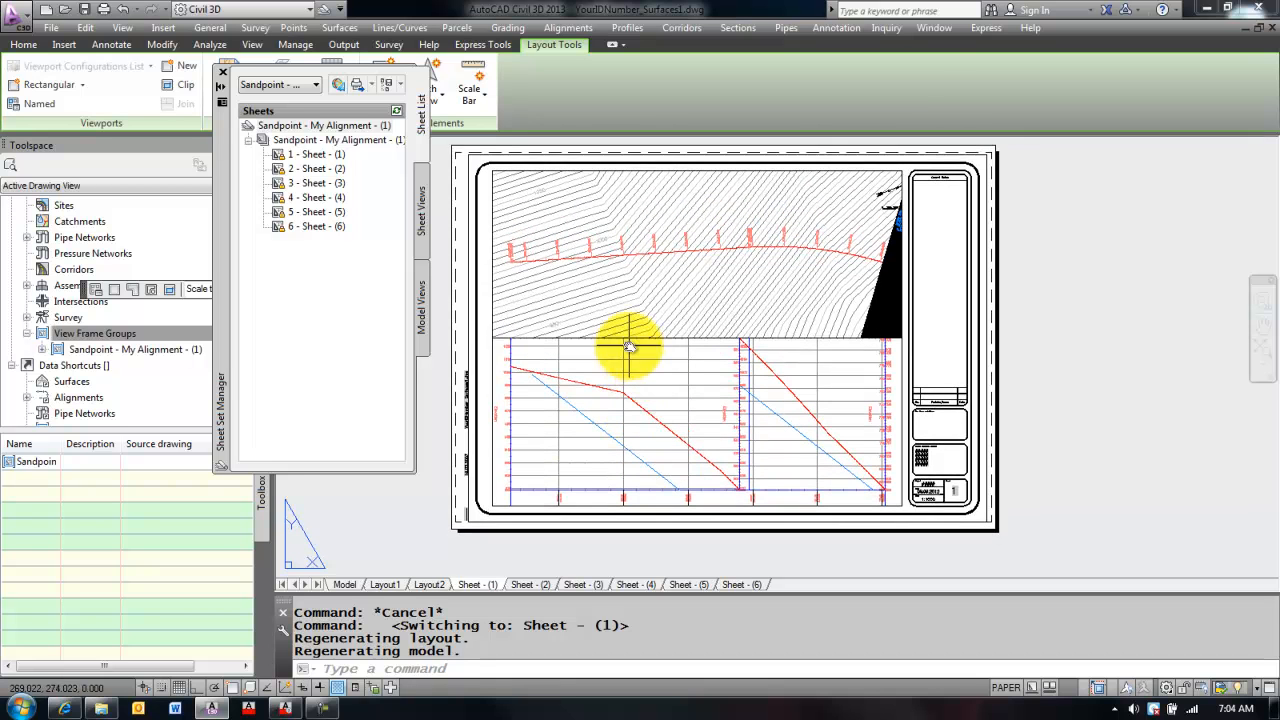